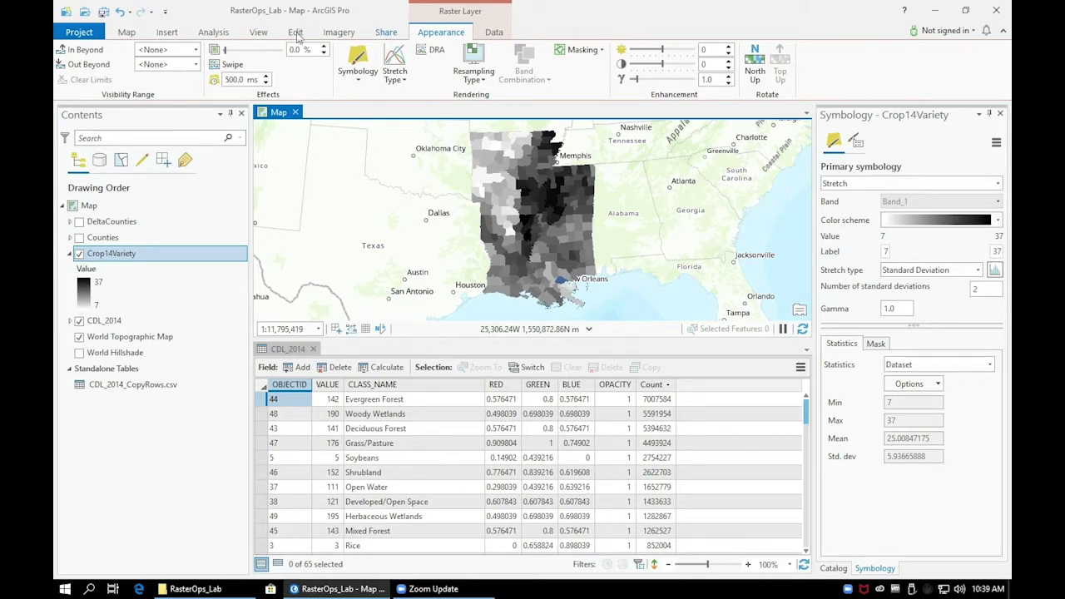
- Open the Geoprocessing pane from Tools on the Analysis tab
click(201, 35)
click(230, 63)
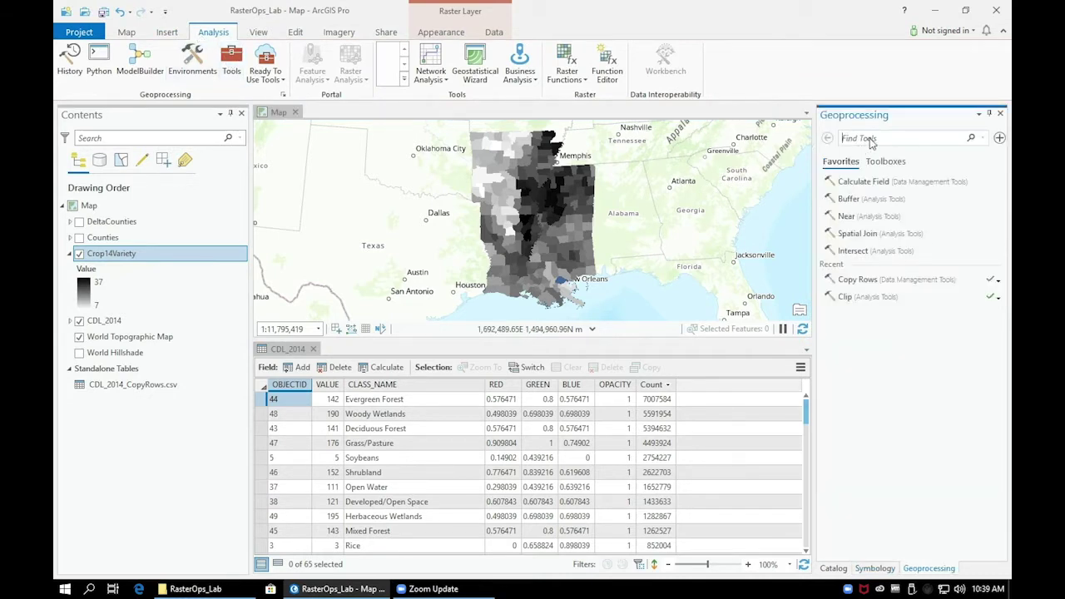
- Open Focal Statistics with CDL_2014 as input raster and CropMaj1 as output
click(871, 141)
text(Focal )
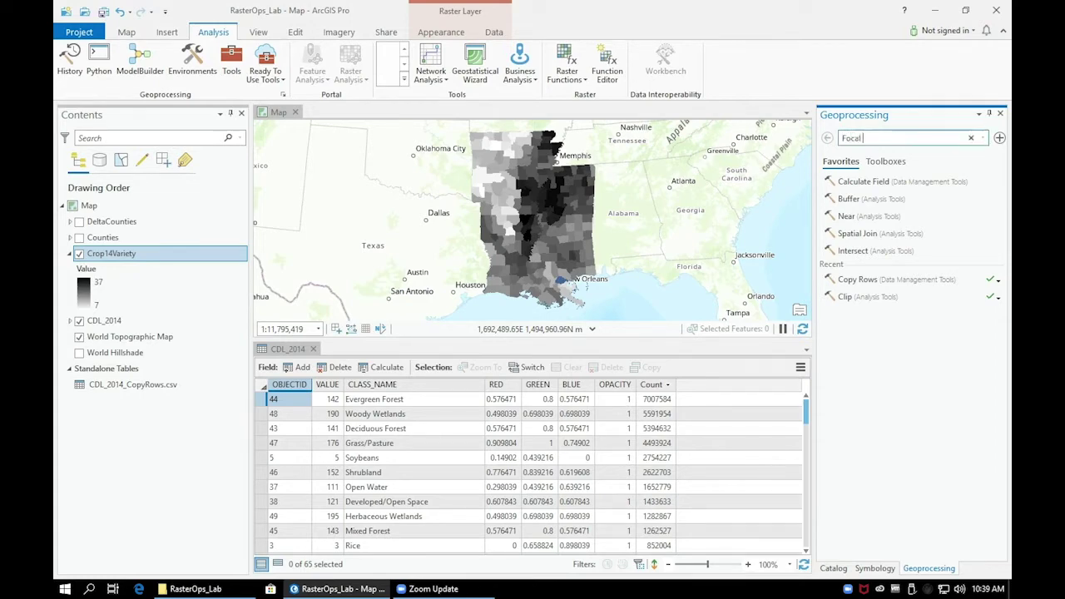
text(Stat)
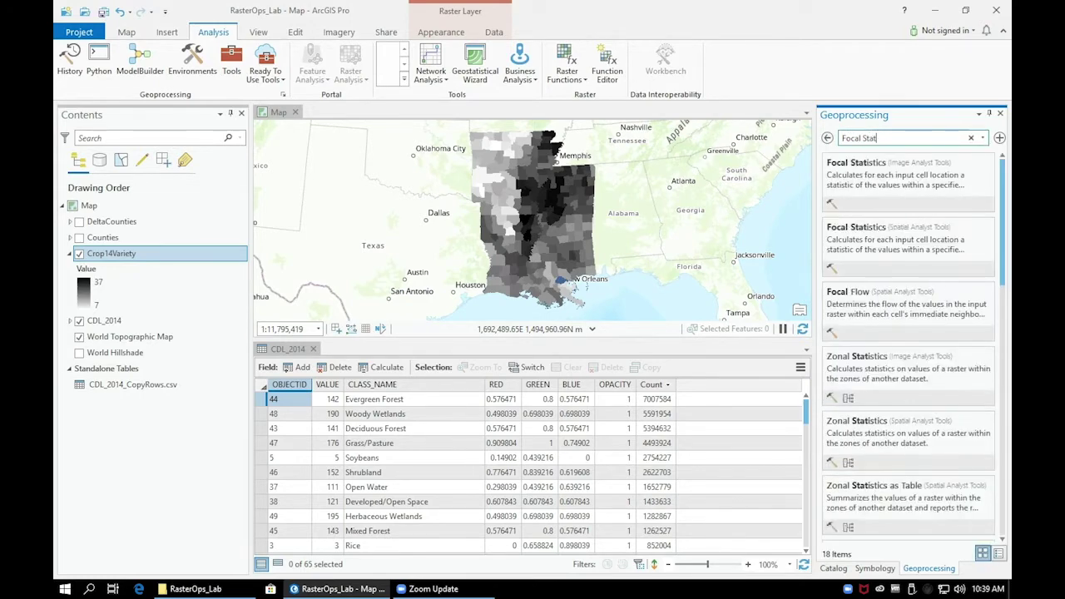
click(984, 181)
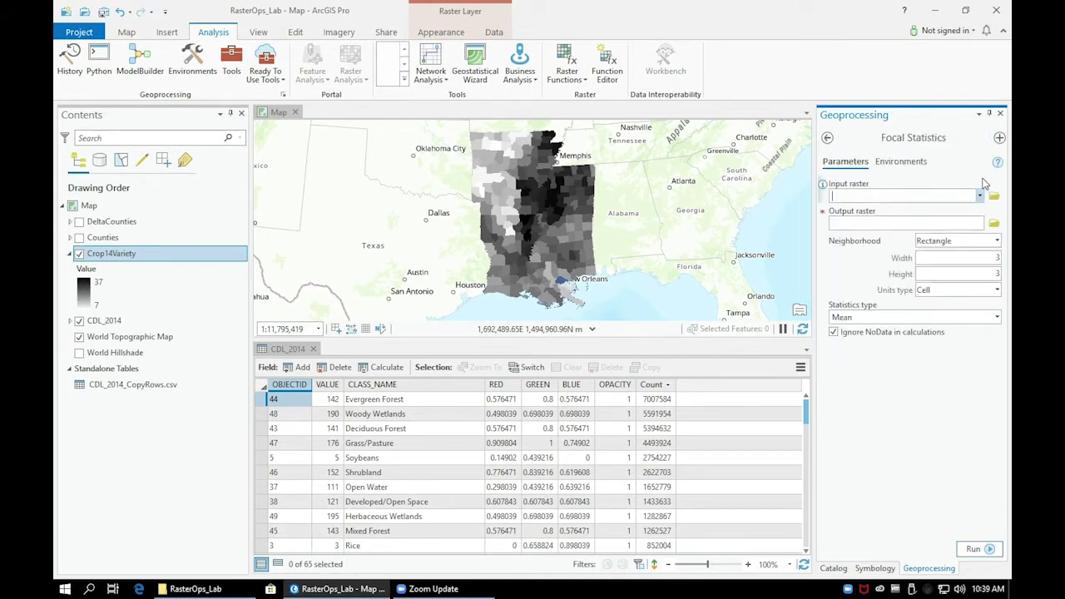
click(980, 195)
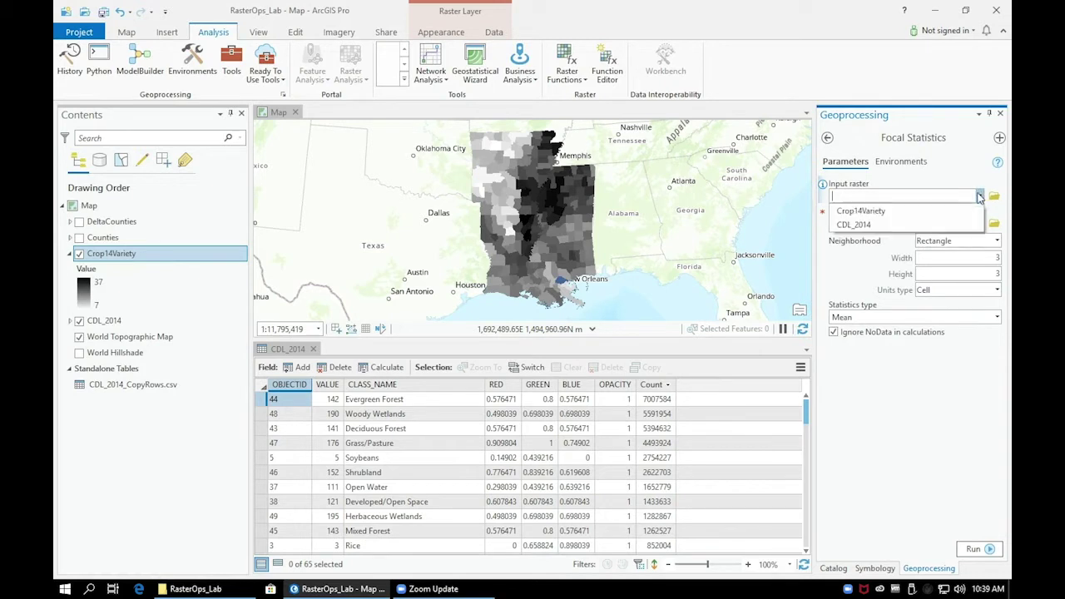
click(934, 225)
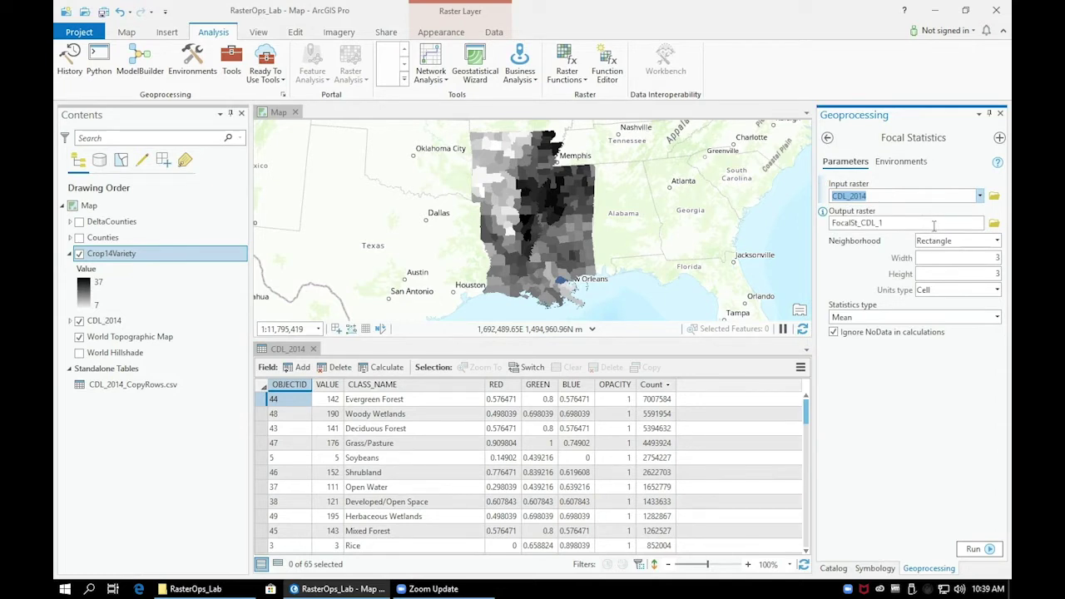
triple_click(933, 225)
key(ctrl+v)
text(aj1)
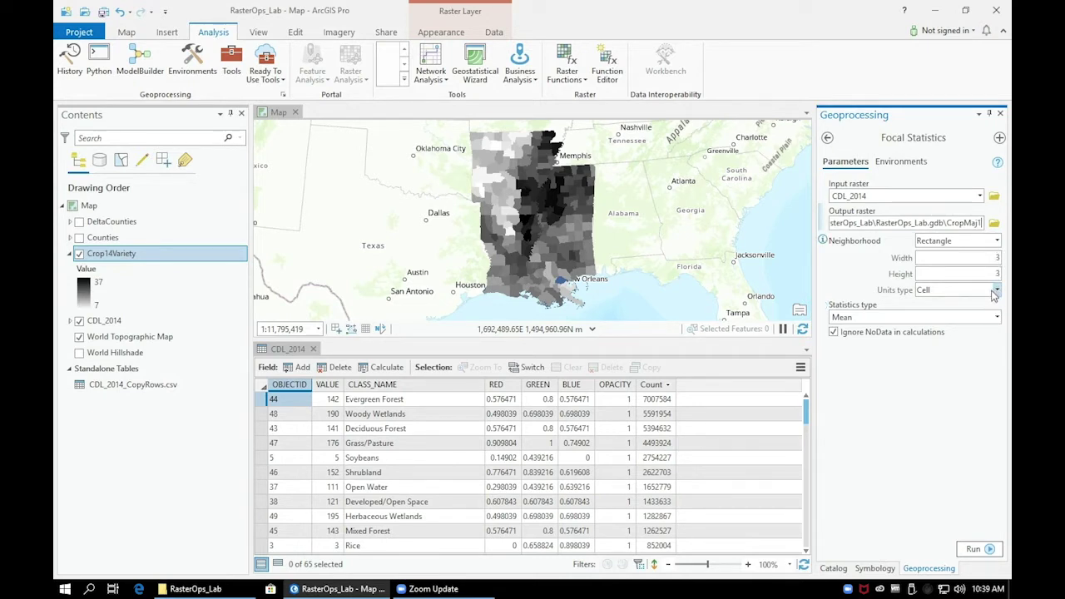
- Set the statistics type to Majority and run the tool
click(977, 316)
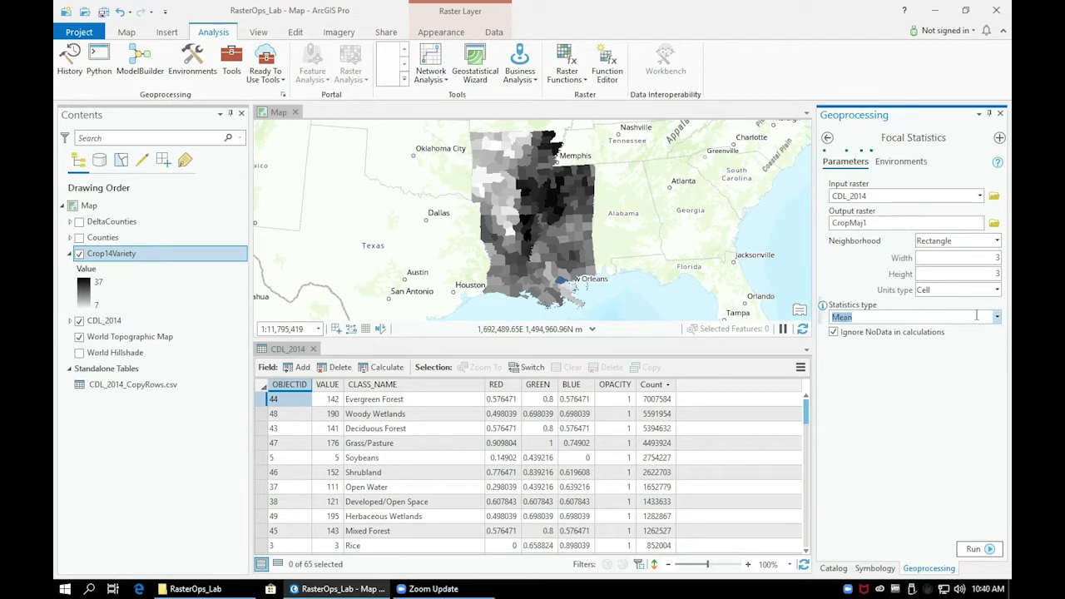
click(998, 318)
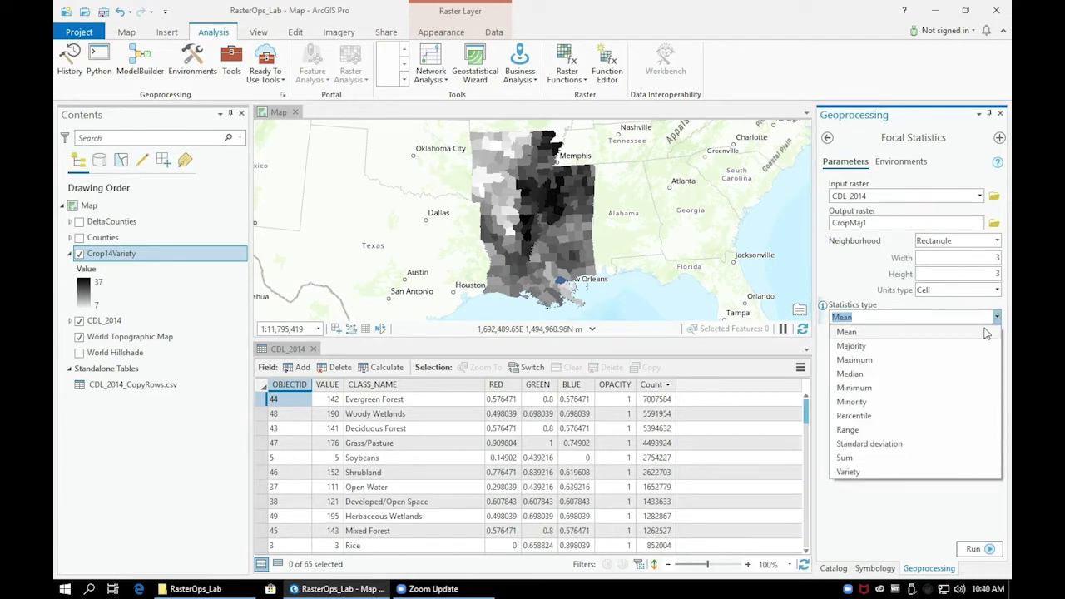
click(970, 346)
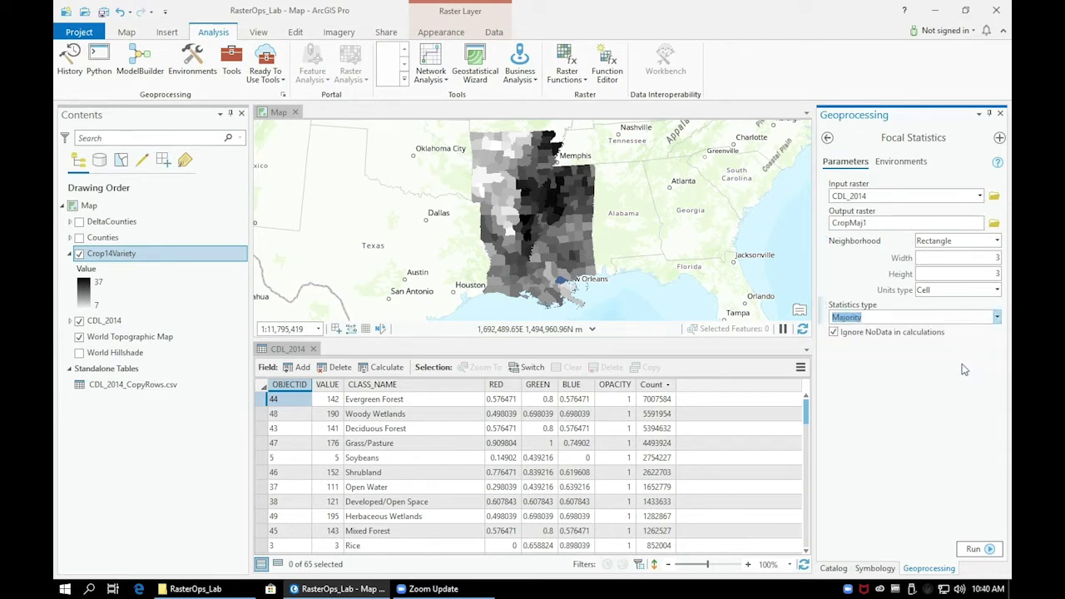
click(963, 369)
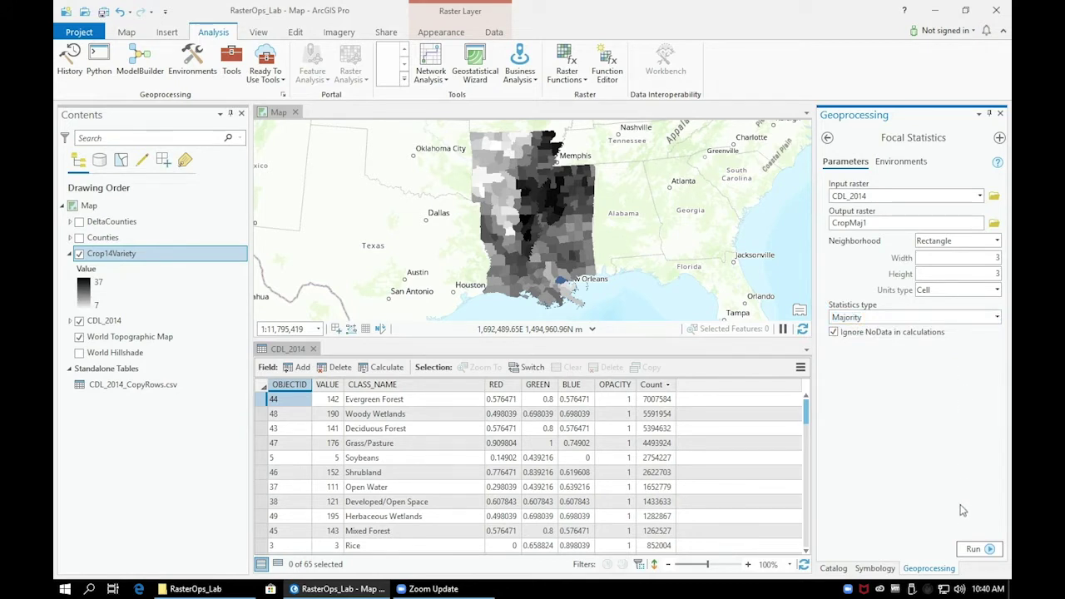
click(968, 550)
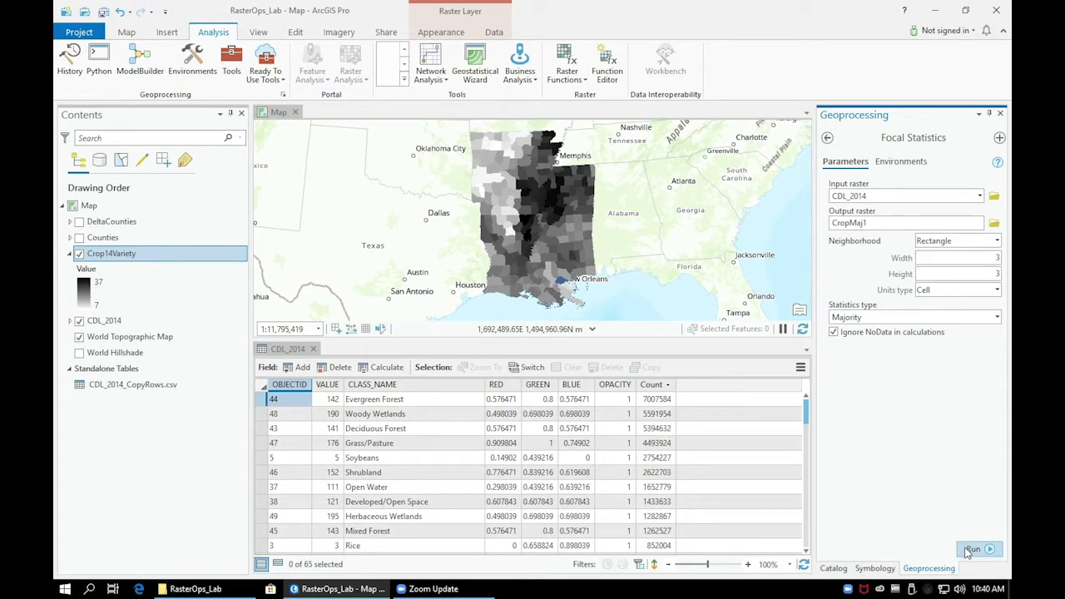
- Dismiss the finished tool's details, hide CDL_2014, and select the neighbourhood width field
mouse_move(968, 553)
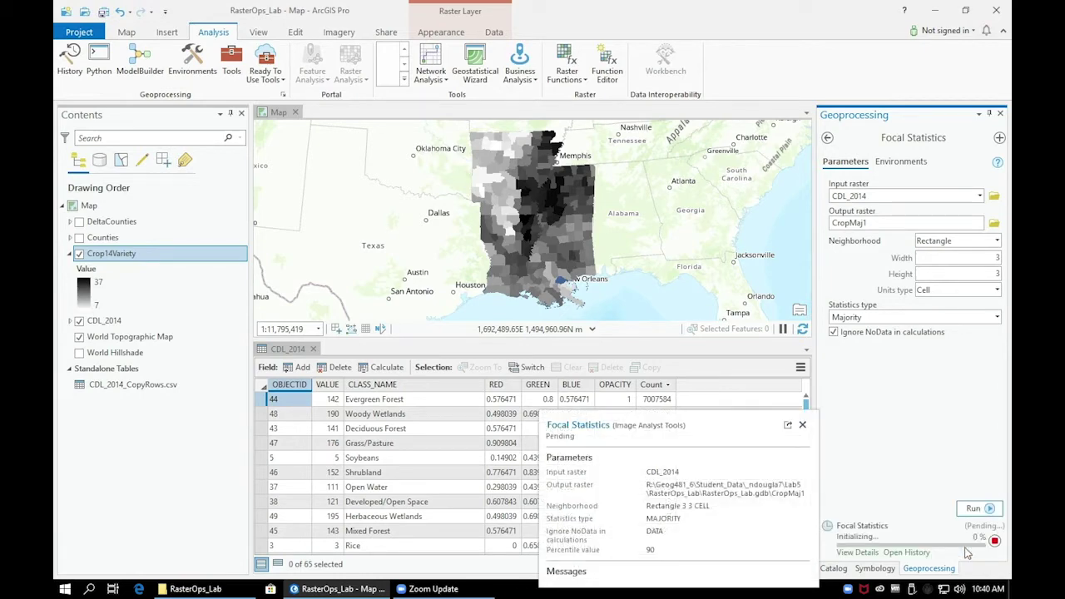
click(79, 320)
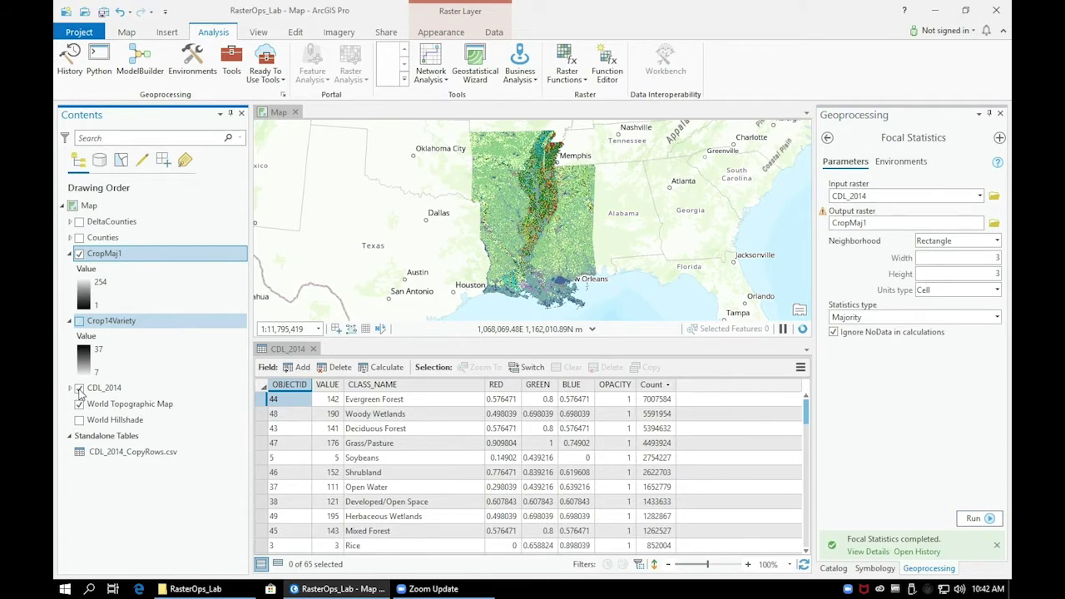
click(79, 388)
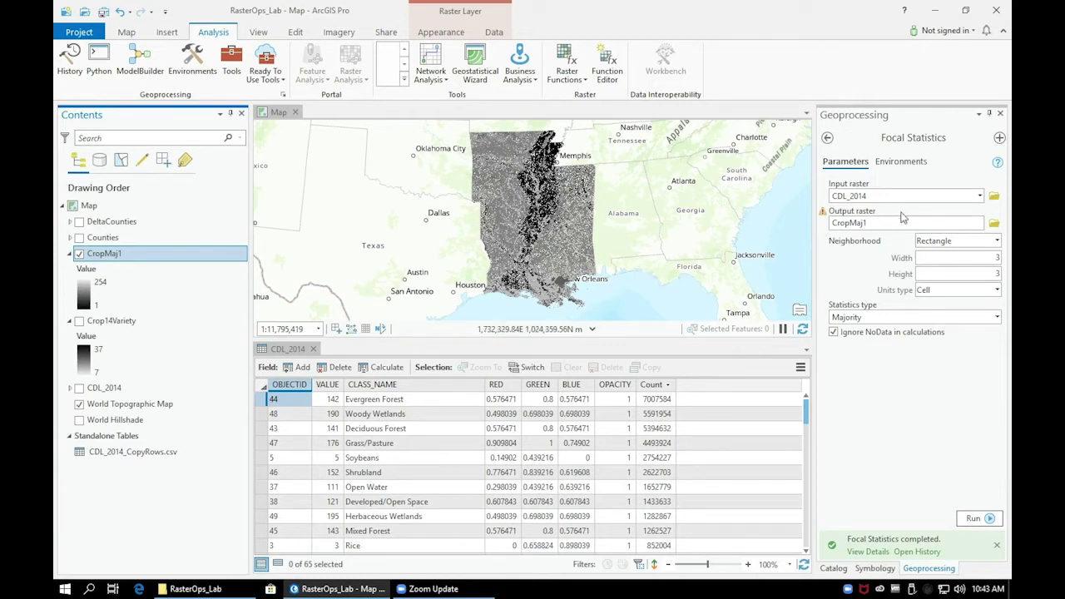
click(952, 257)
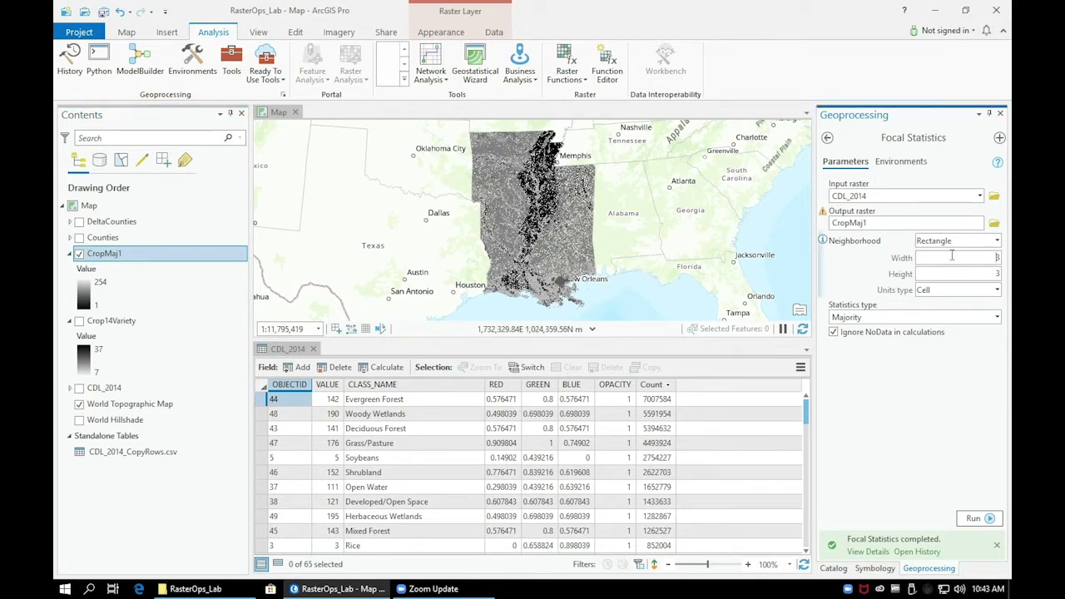
- Rerun Focal Statistics with a 7×7 neighbourhood into CropMaj2, then show CDL_2014 again
text(7)
double_click(995, 274)
text(7)
click(898, 225)
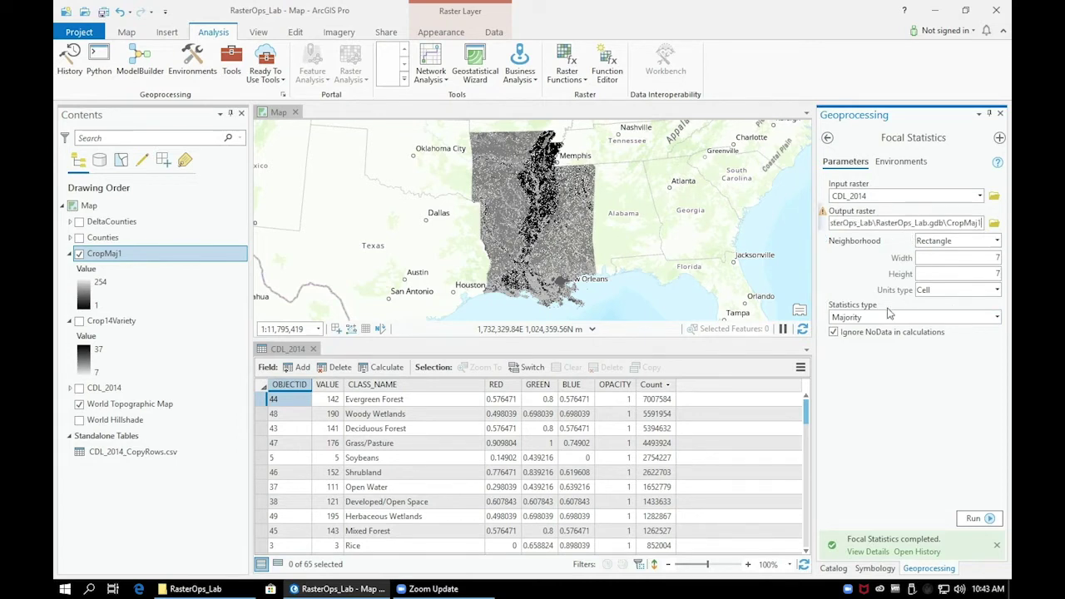
text(2)
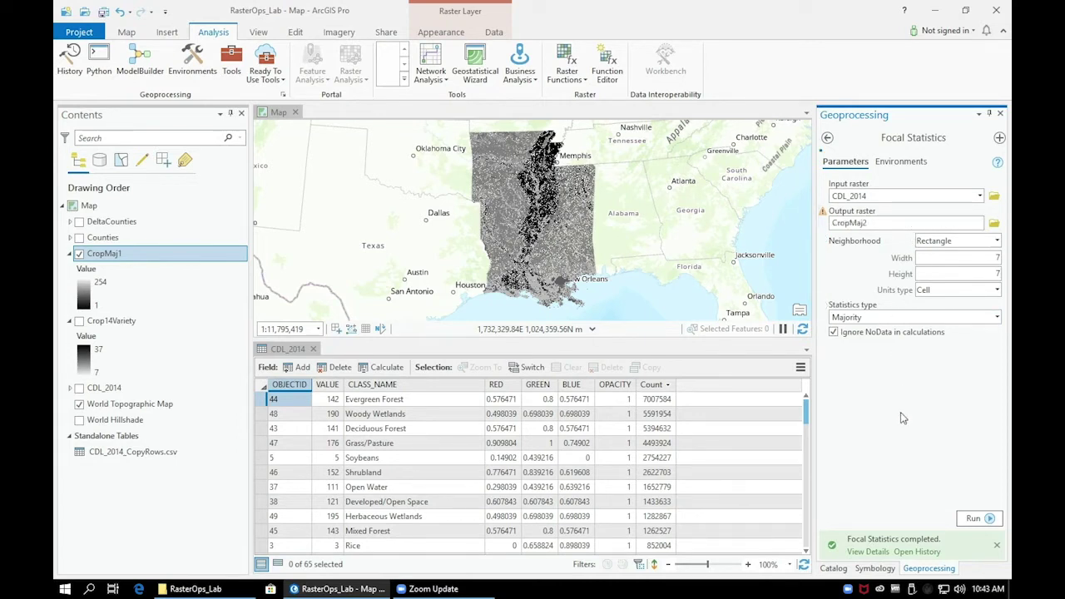
click(976, 517)
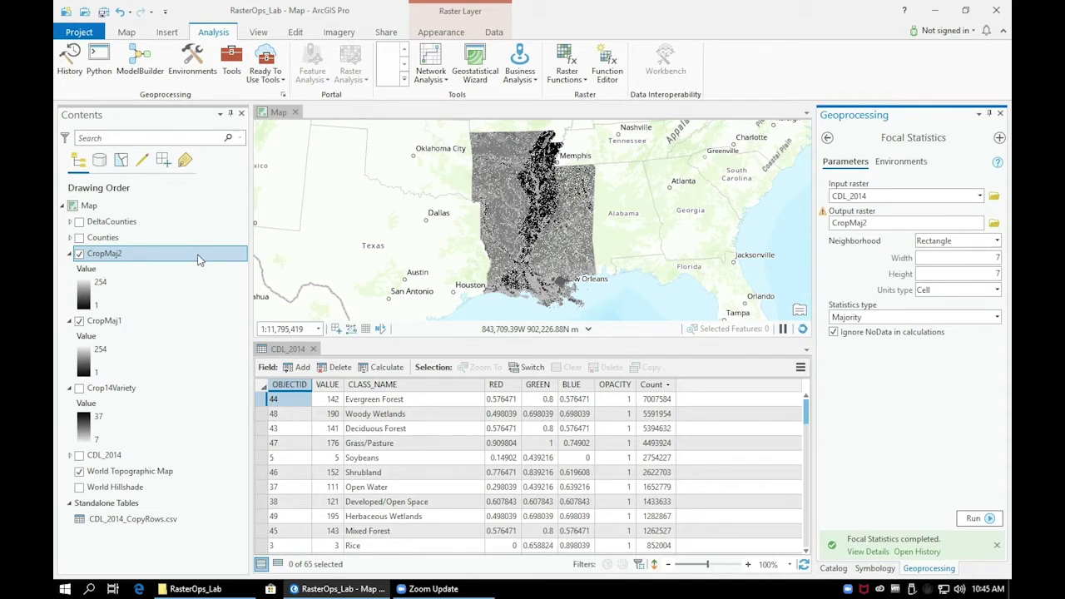
click(79, 455)
- Open CDL_2014's Symbology pane showing its Corn, Cotton, Rice colormap classes
right_click(100, 456)
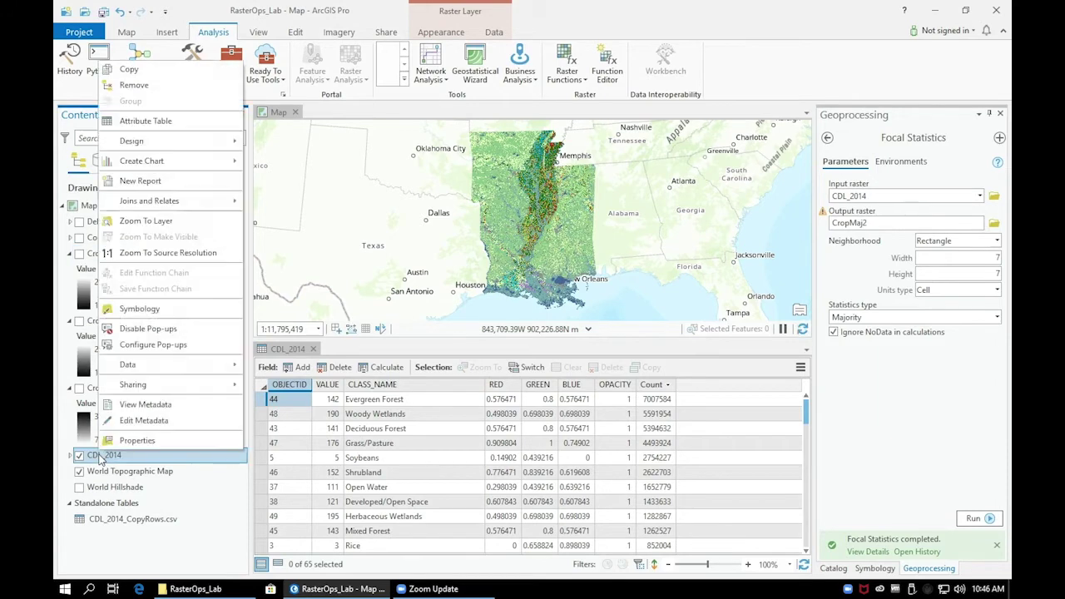
click(152, 308)
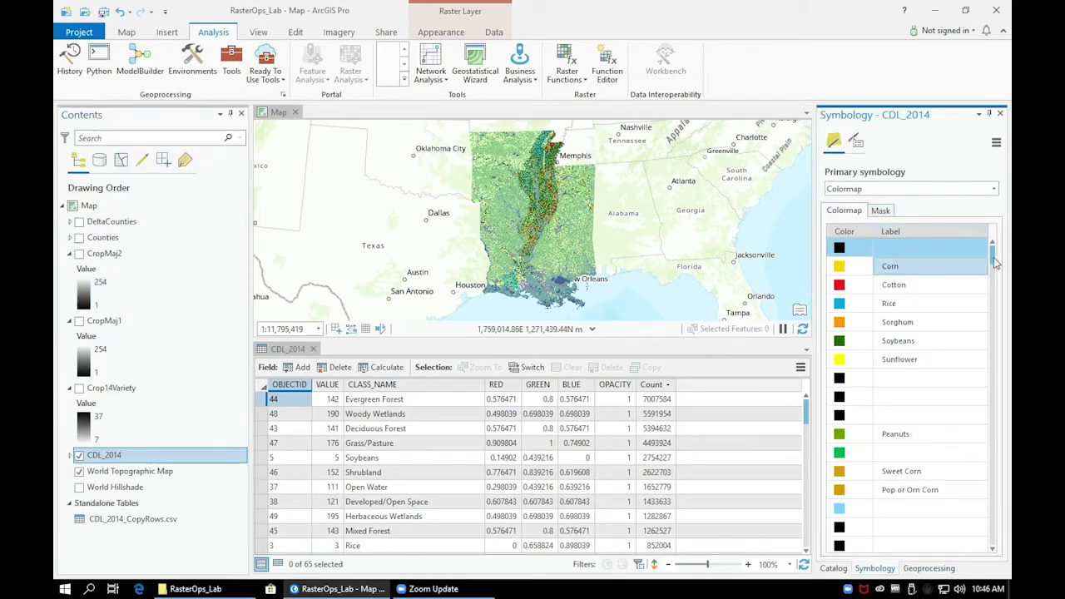
mouse_move(994, 262)
mouse_down()
mouse_move(995, 402)
mouse_move(999, 246)
mouse_up()
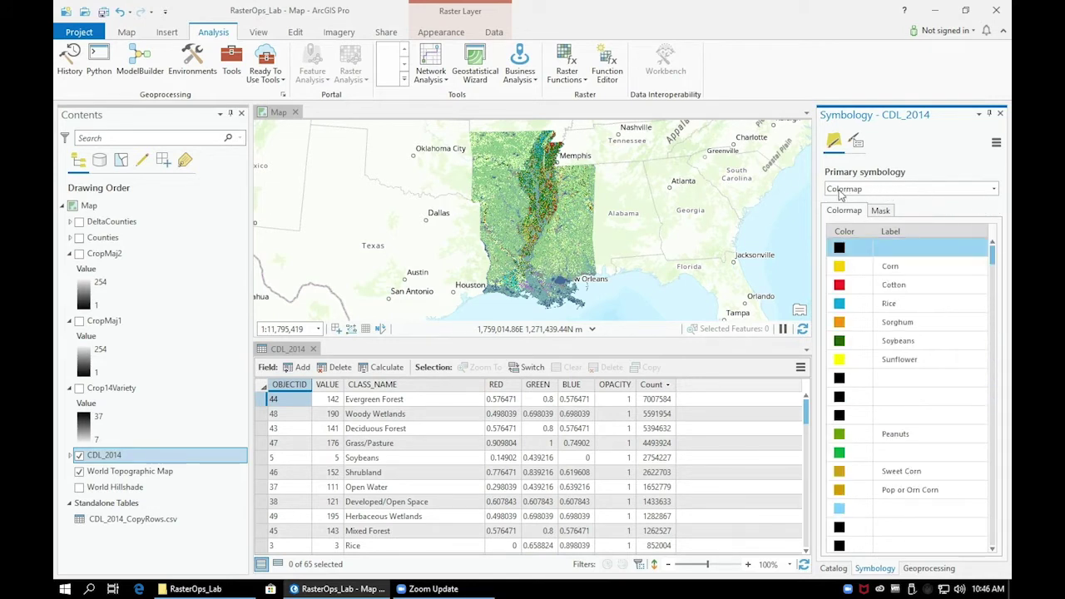
click(997, 143)
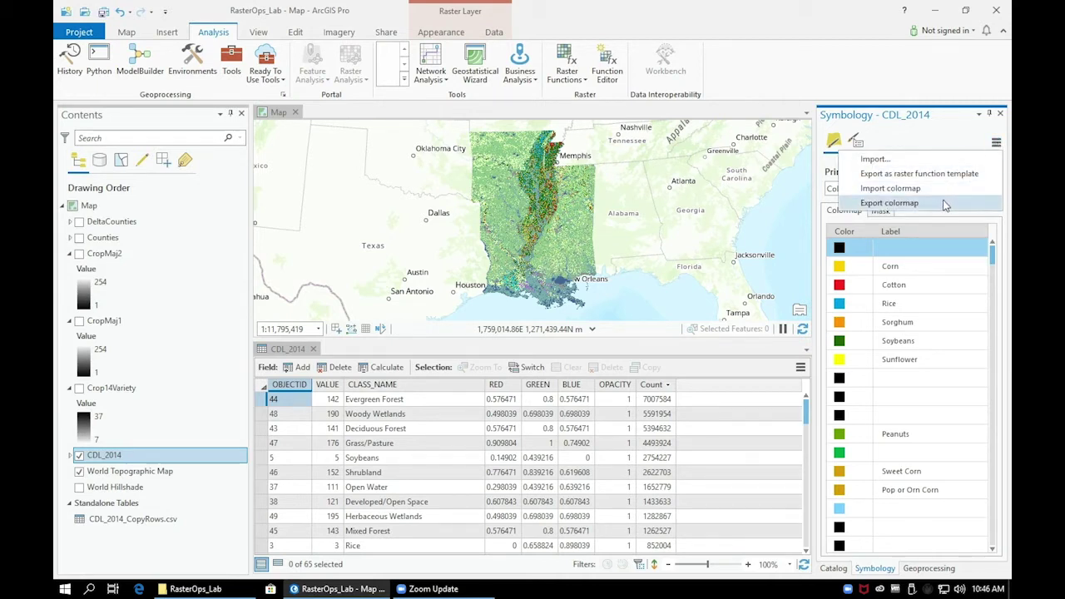
- Export CDL_2014's colormap as CDL_2014_ColorRamp.clr into Lab5 > RasterOps_Lab
click(945, 204)
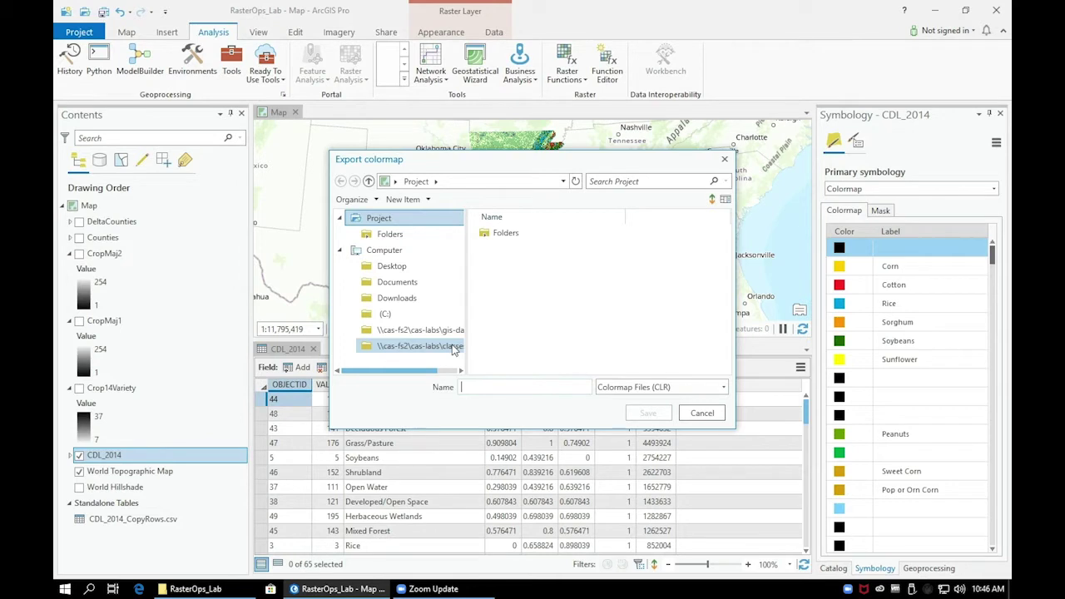
click(454, 349)
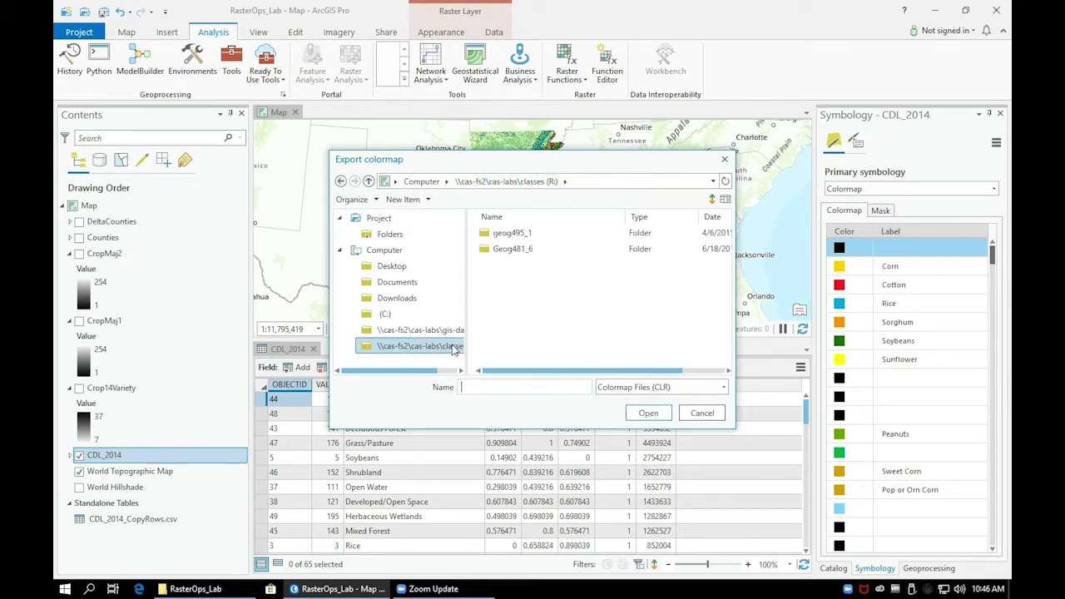
double_click(521, 249)
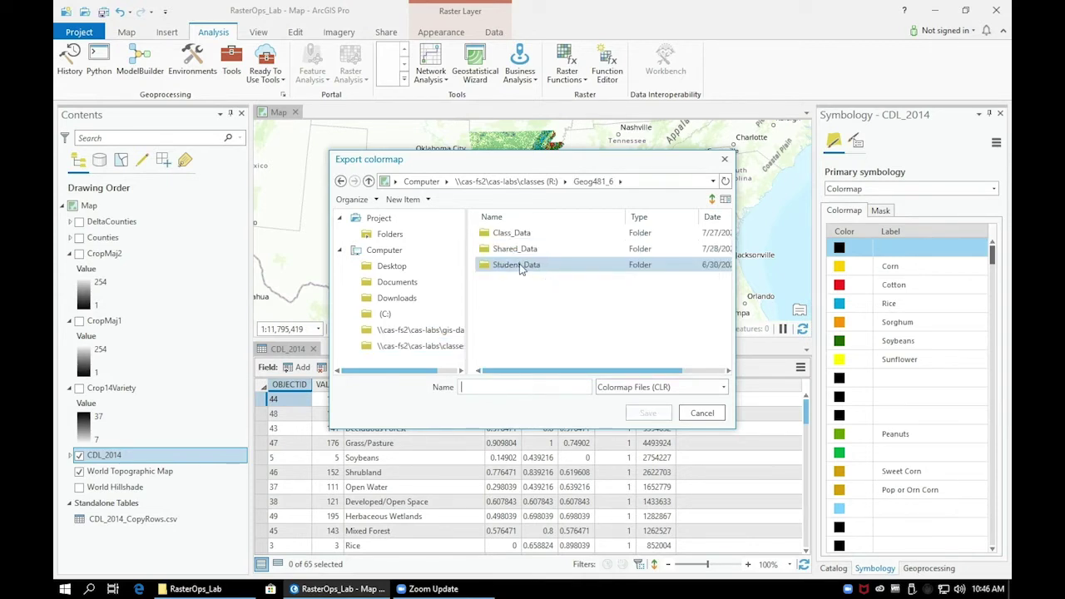
double_click(519, 265)
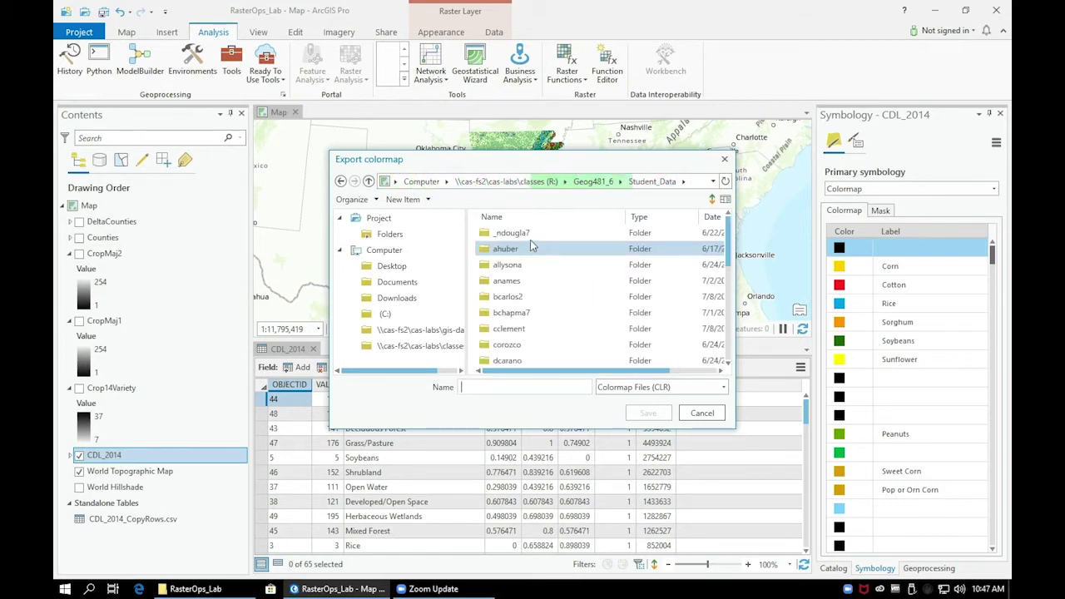
double_click(526, 240)
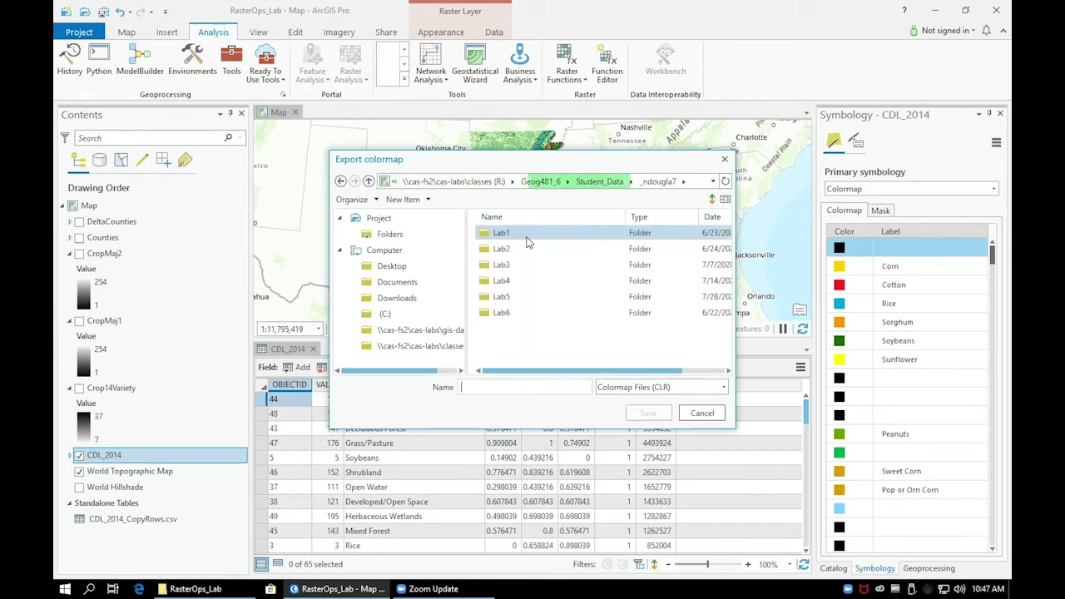
double_click(501, 297)
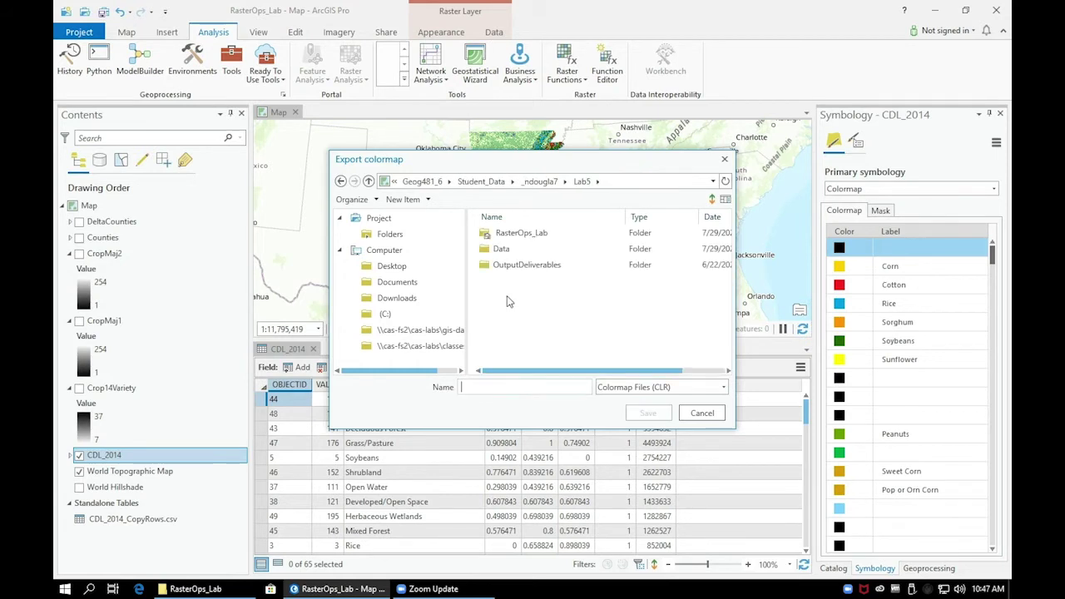
click(535, 239)
double_click(535, 236)
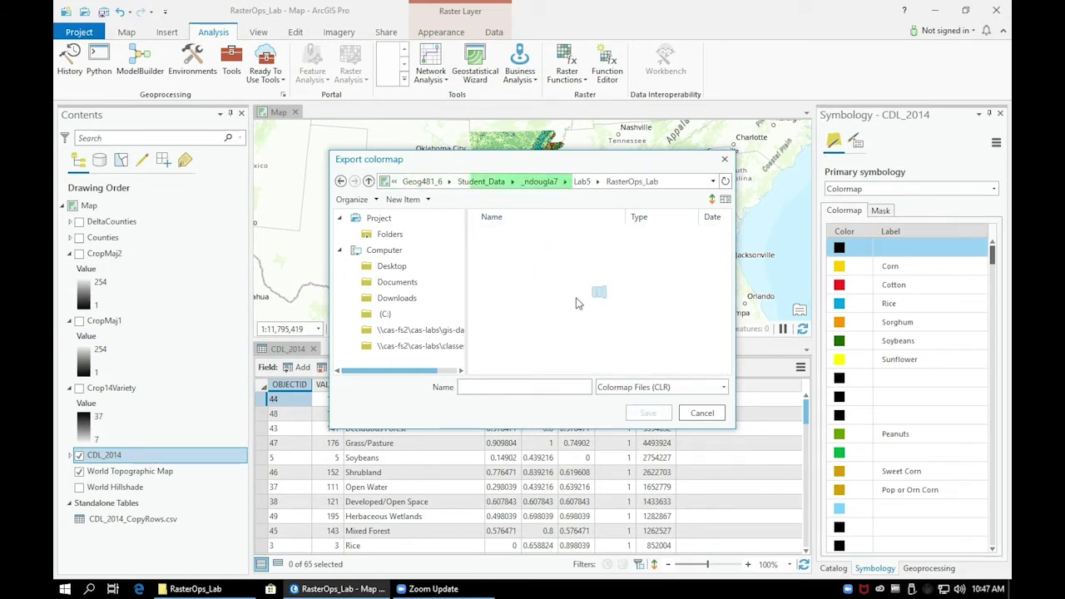
click(519, 392)
text(CD)
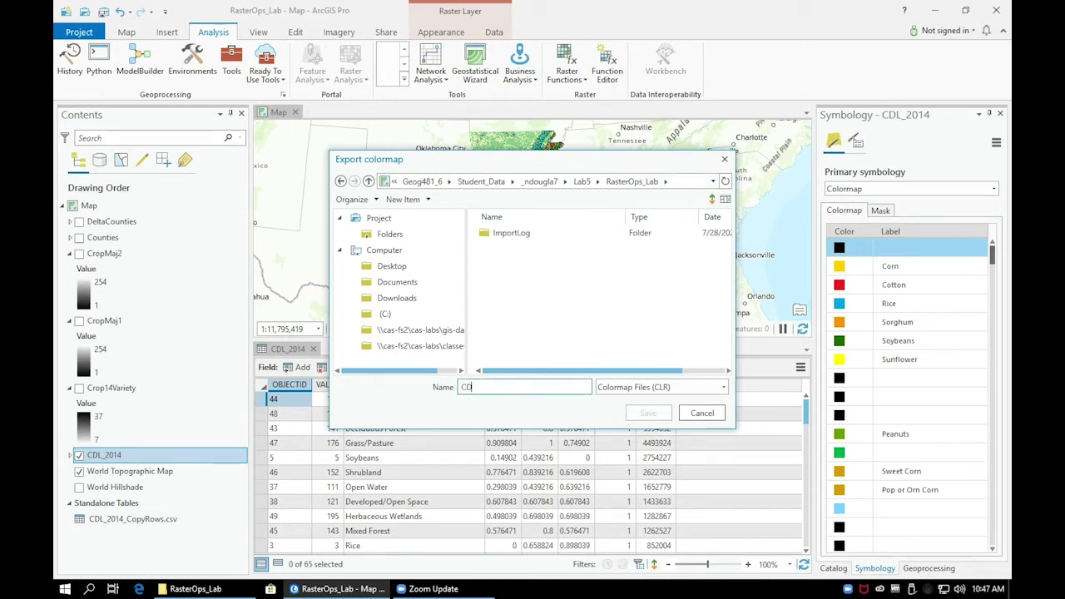
text(L_2014_Color)
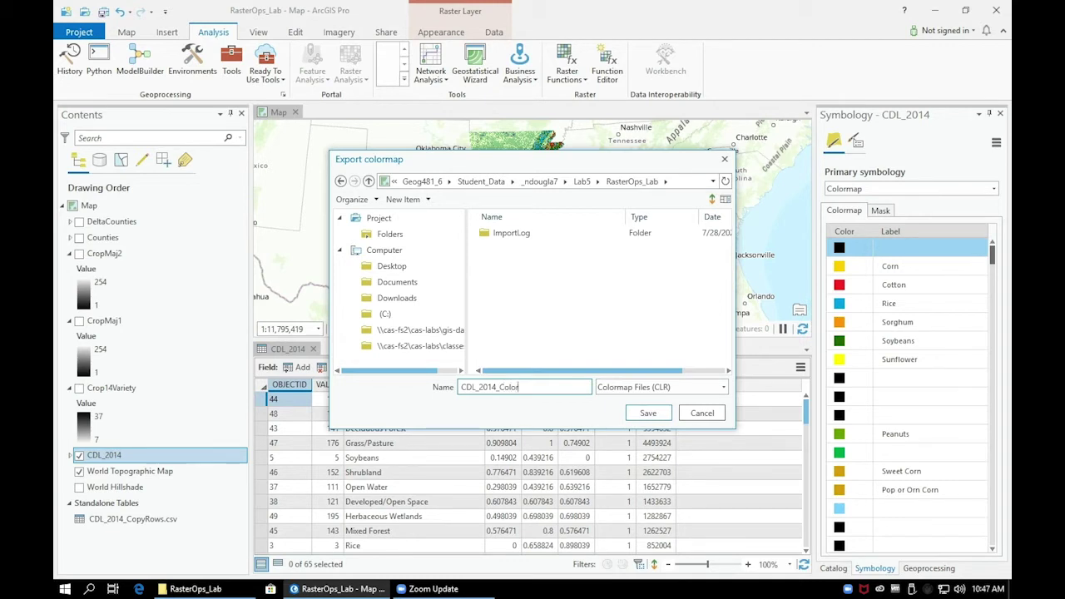
text(Ramp.clr)
click(648, 415)
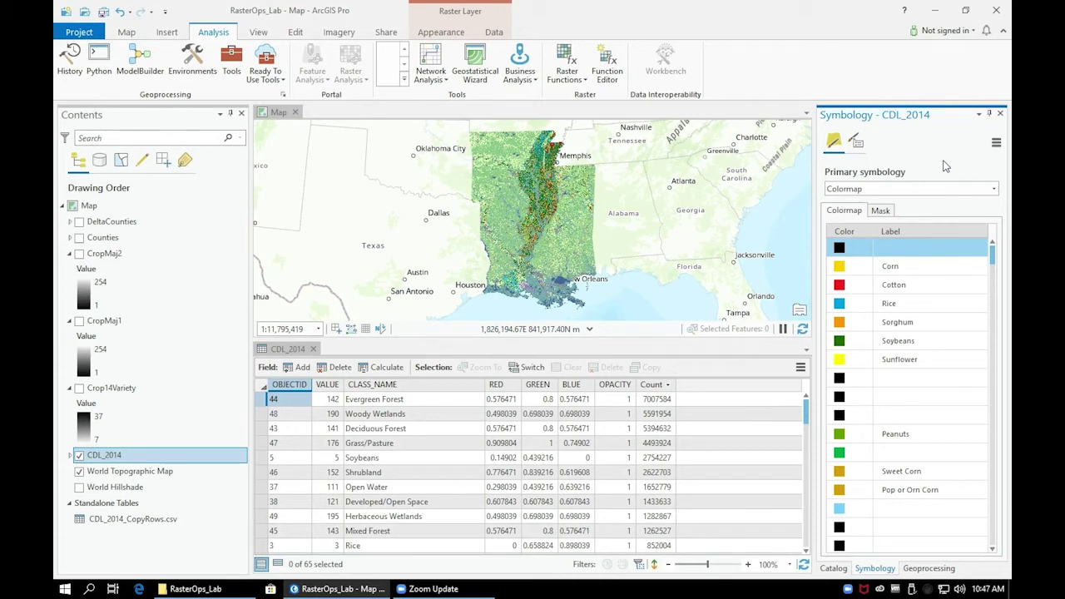
- Hide CDL_2014, save the project, and display CropMaj1 with its Stretch symbology shown
click(80, 455)
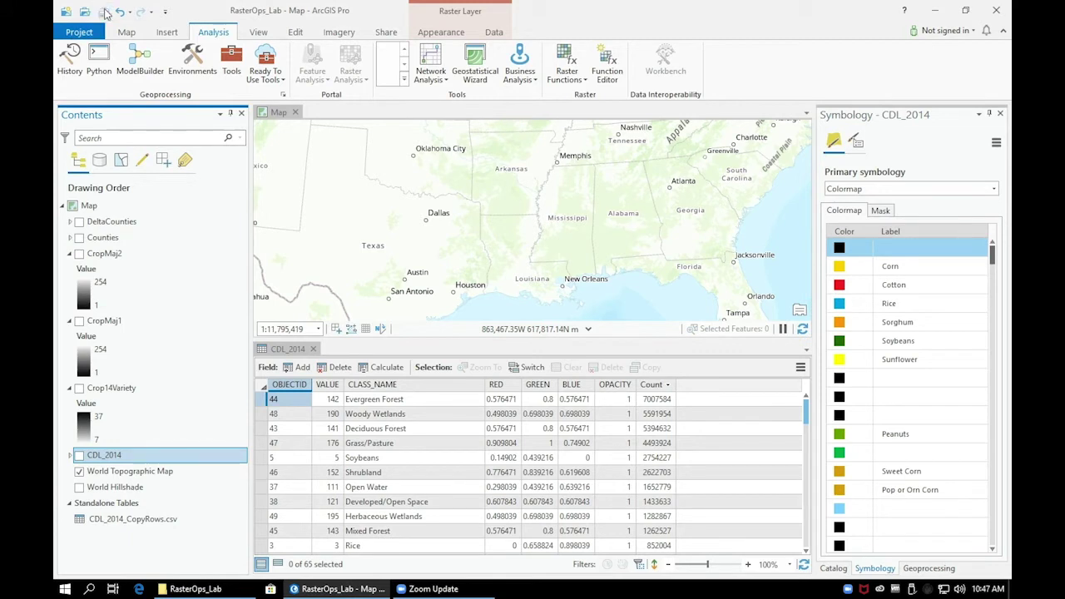
click(104, 13)
click(79, 389)
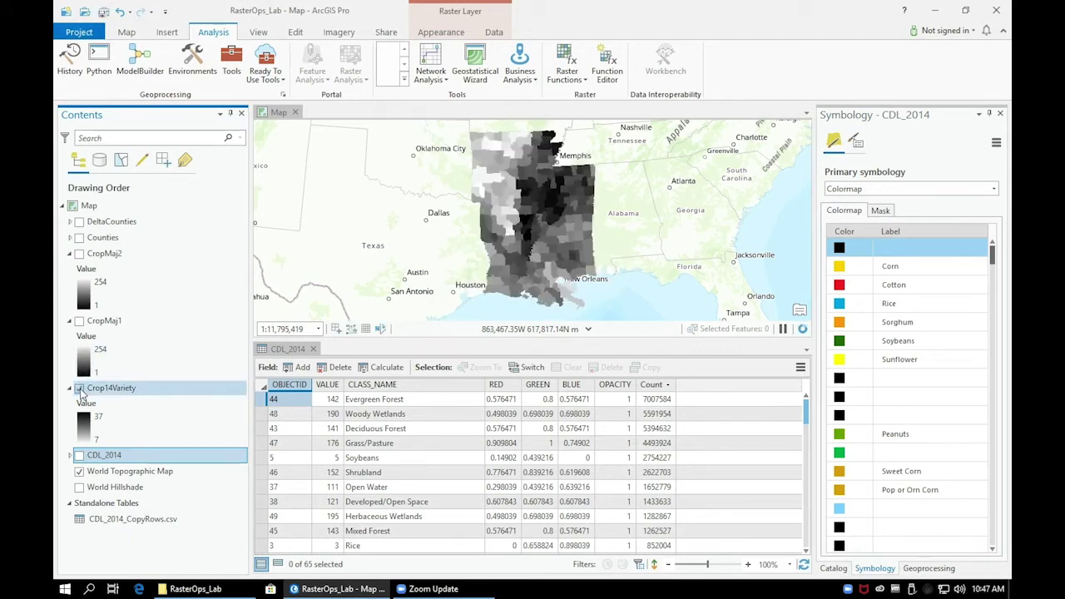
click(79, 388)
click(79, 321)
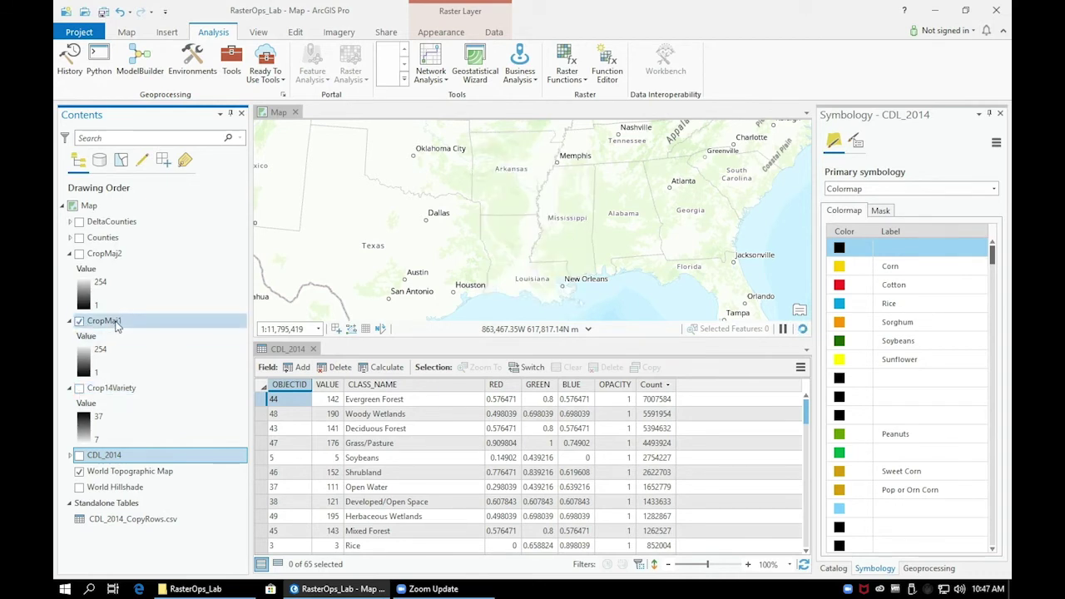
click(119, 324)
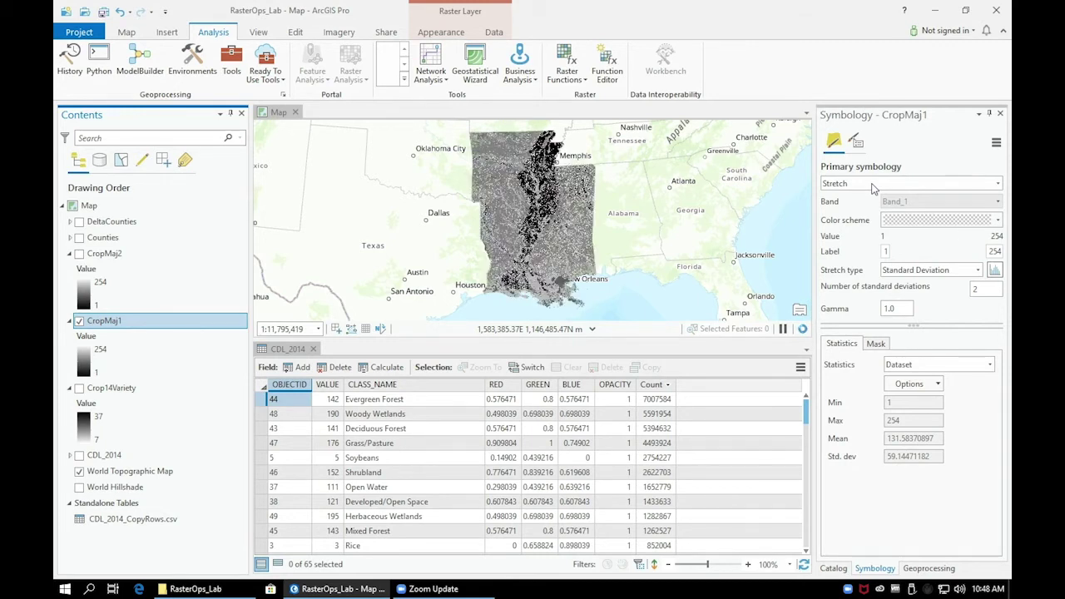
- Change CropMaj1's symbology from Stretch to Unique Values, giving 61 classes
click(873, 185)
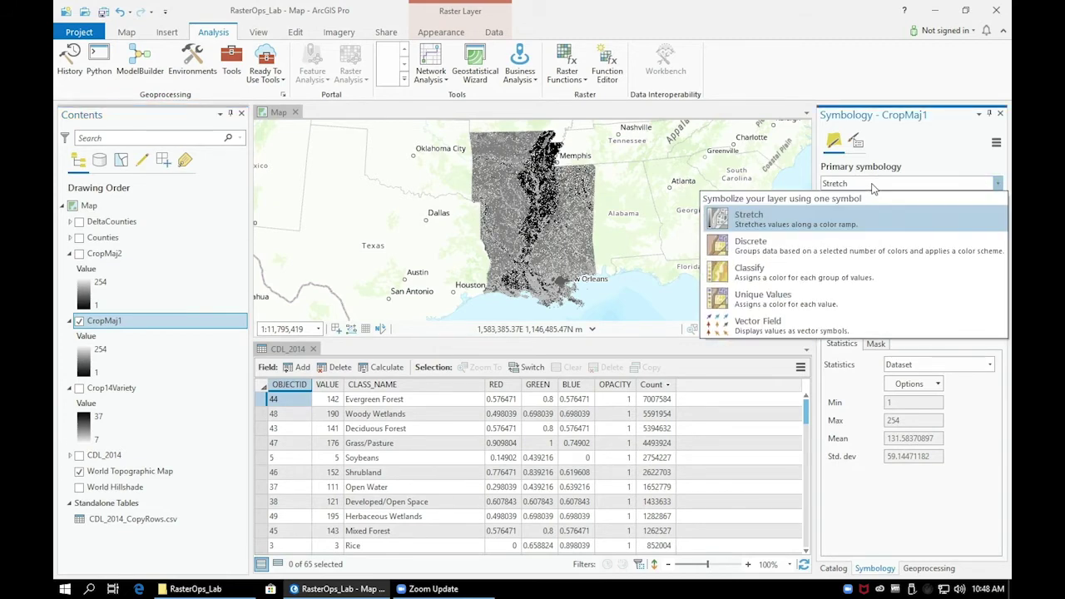
click(763, 298)
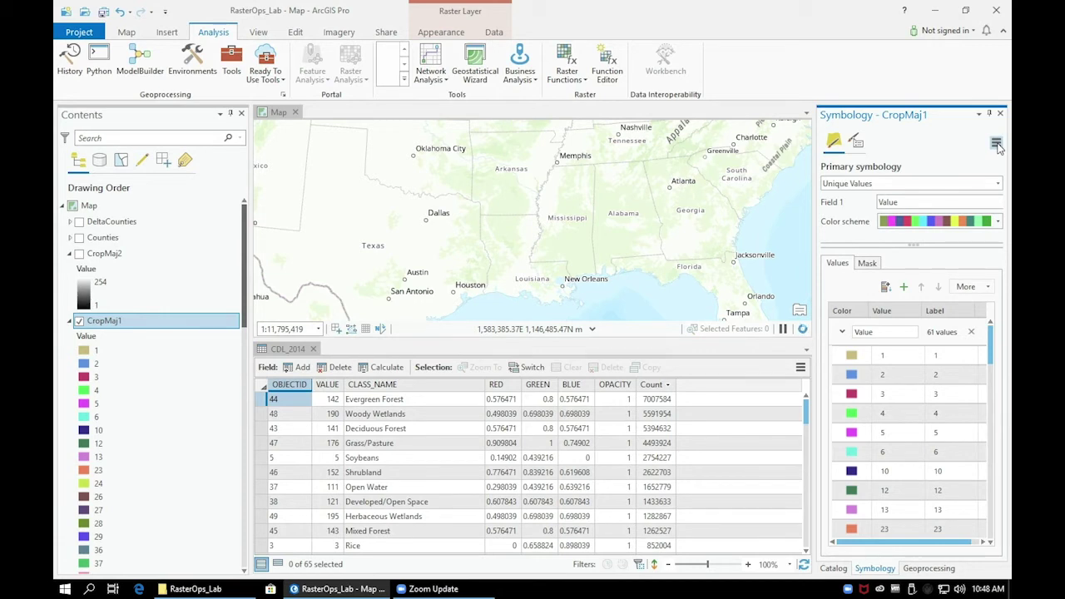
click(996, 143)
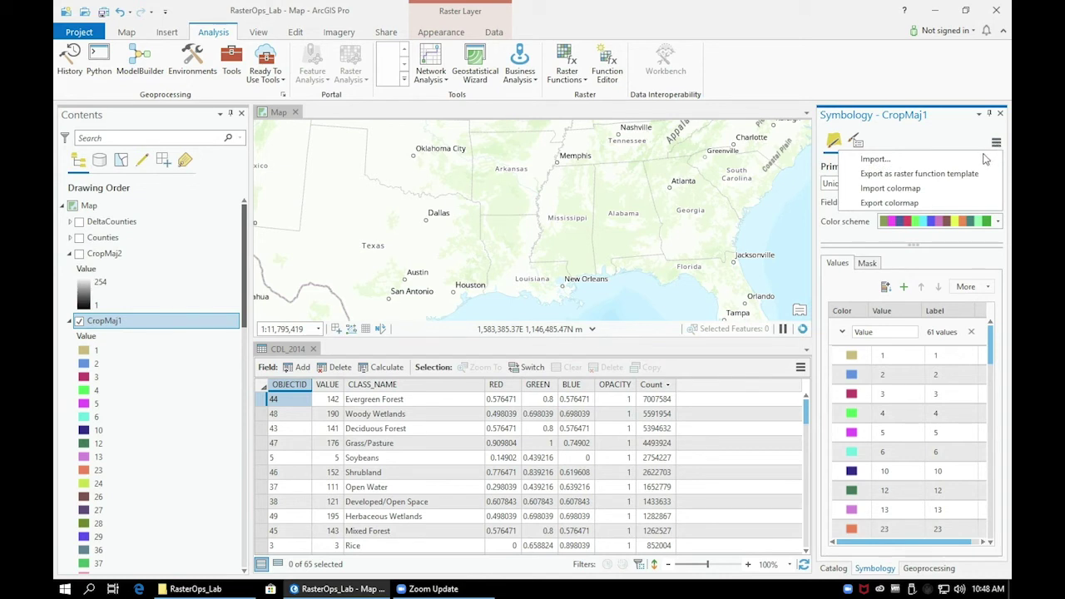
- Cancel the colormap import, save the RasterOps_Lab project, then close and reopen it
click(914, 190)
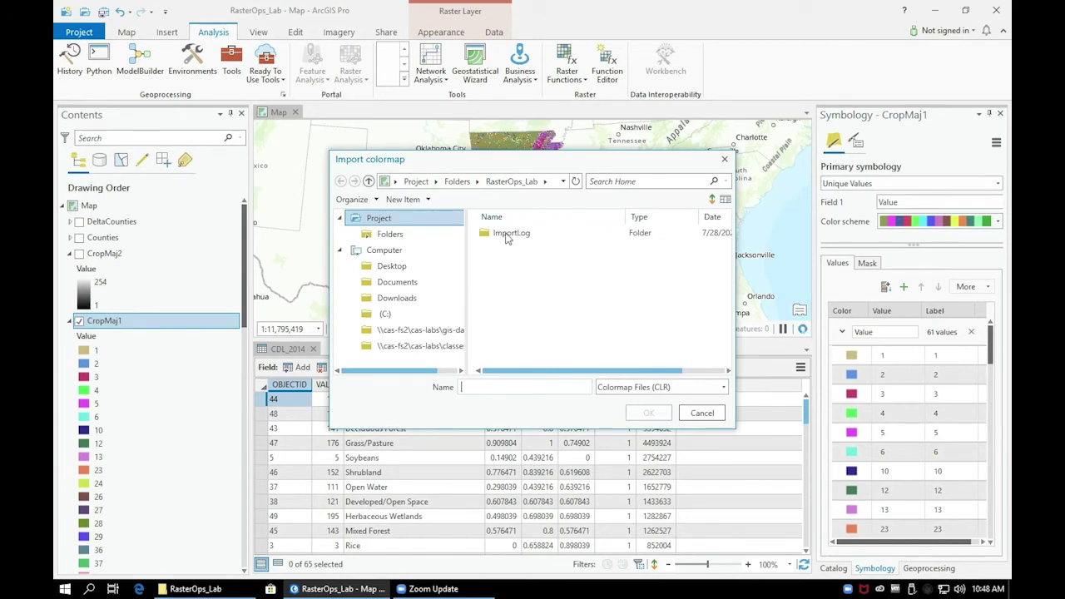
click(724, 159)
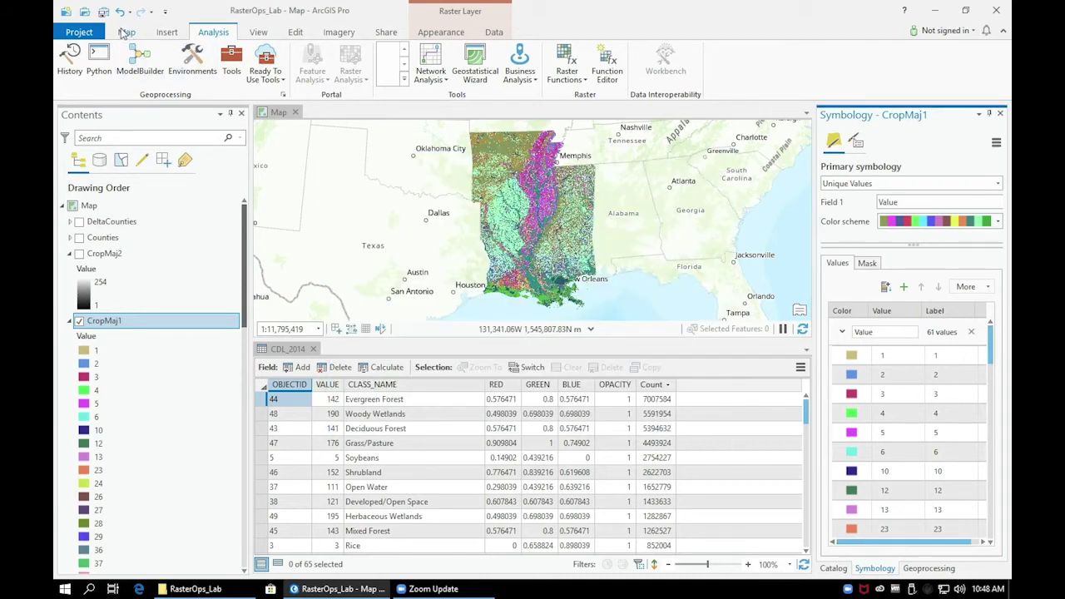
click(104, 13)
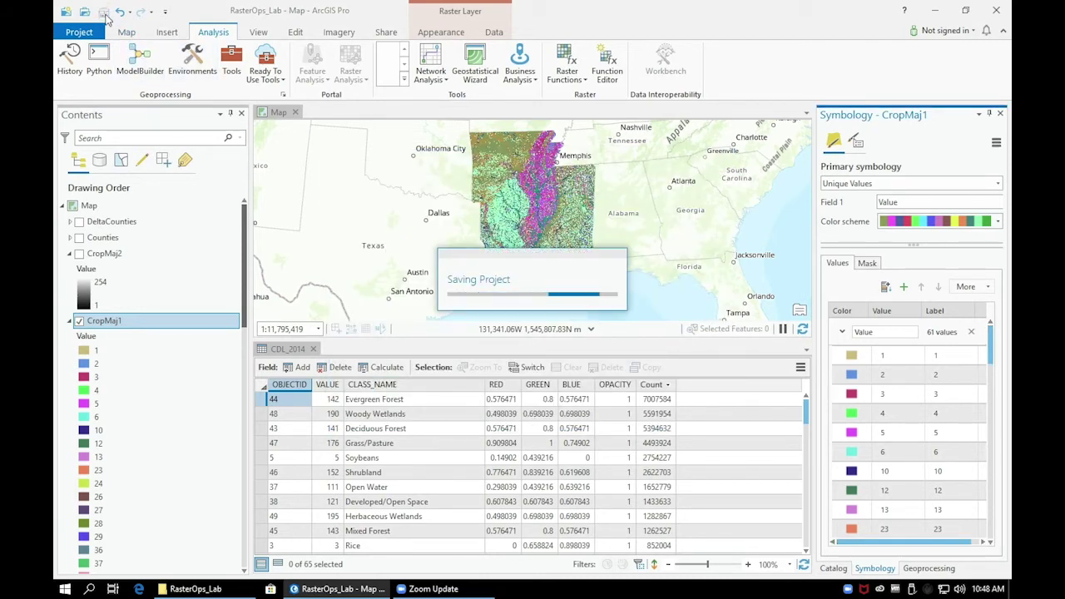
click(1000, 13)
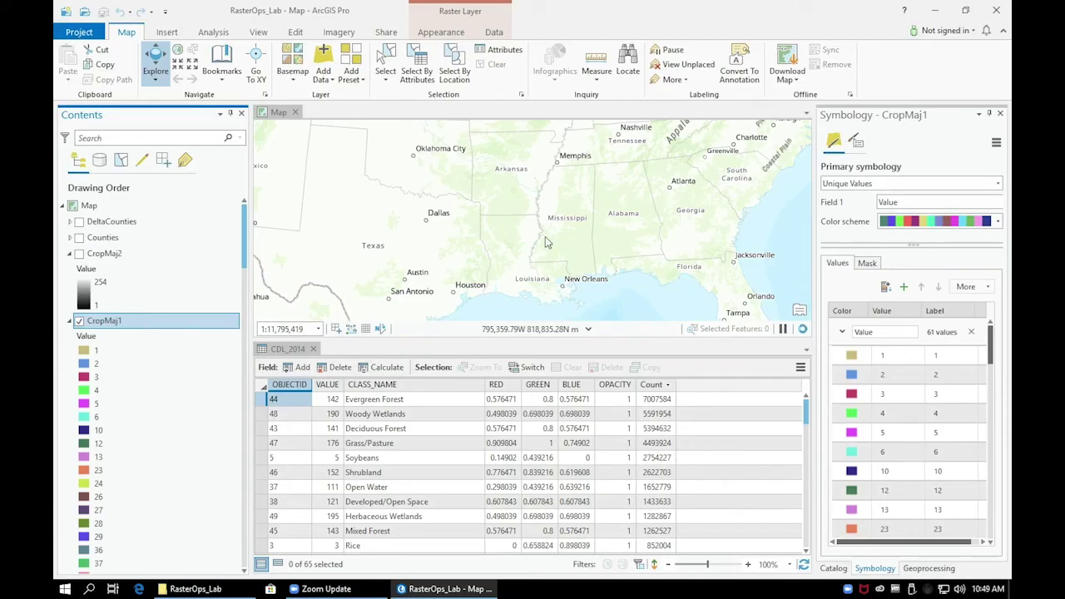
click(996, 143)
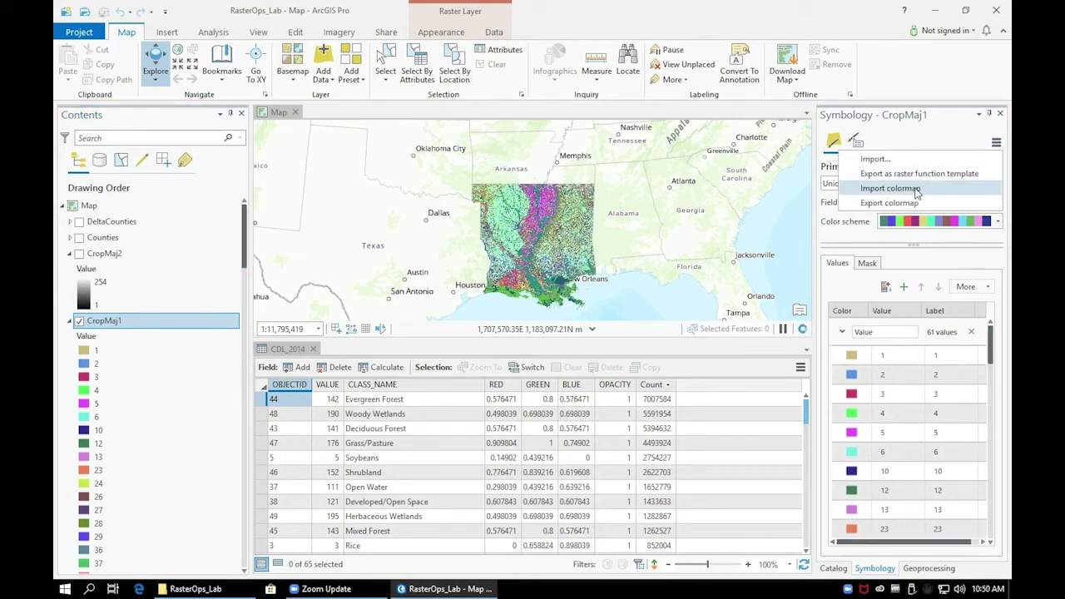
- Import CDL_2014_ColorRamp.clr as CropMaj1's colormap, giving 256 crop-coloured values
click(915, 190)
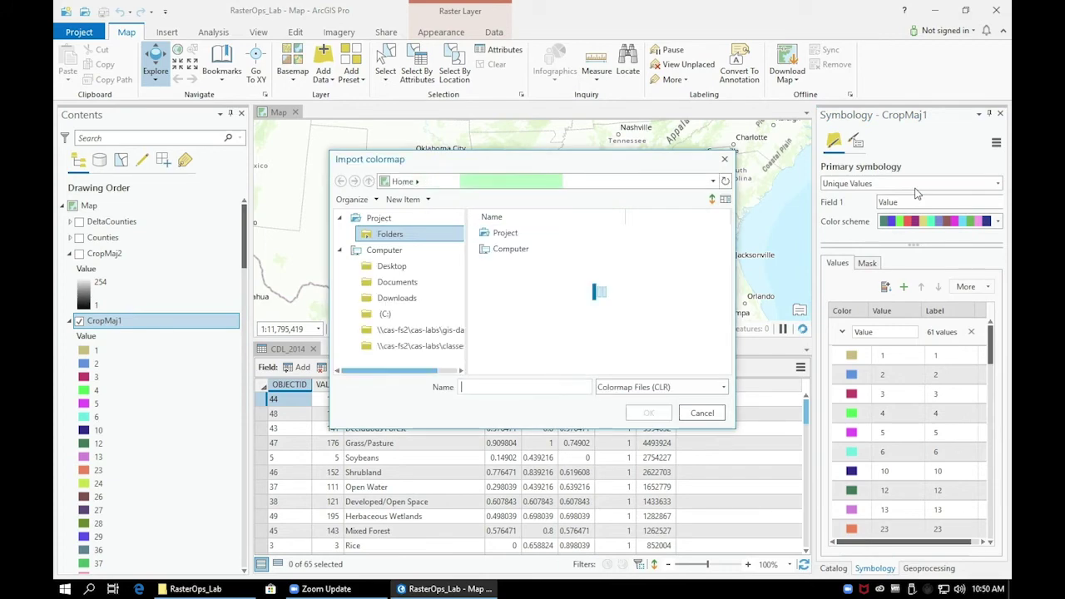
click(550, 250)
click(649, 414)
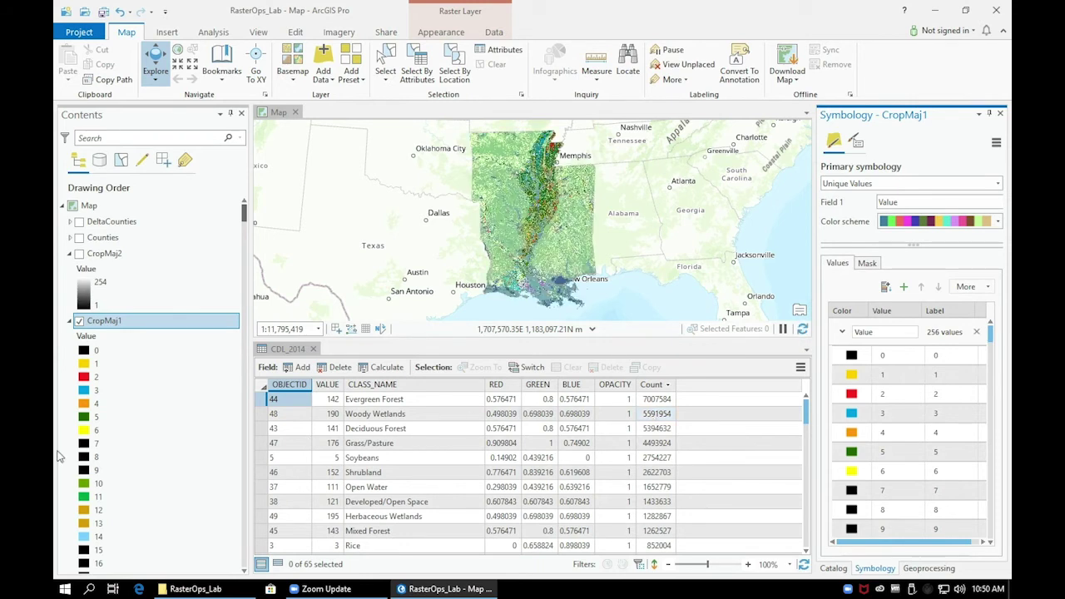
- Collapse and hide the CropMaj1 layer, and turn on CropMaj2
click(71, 322)
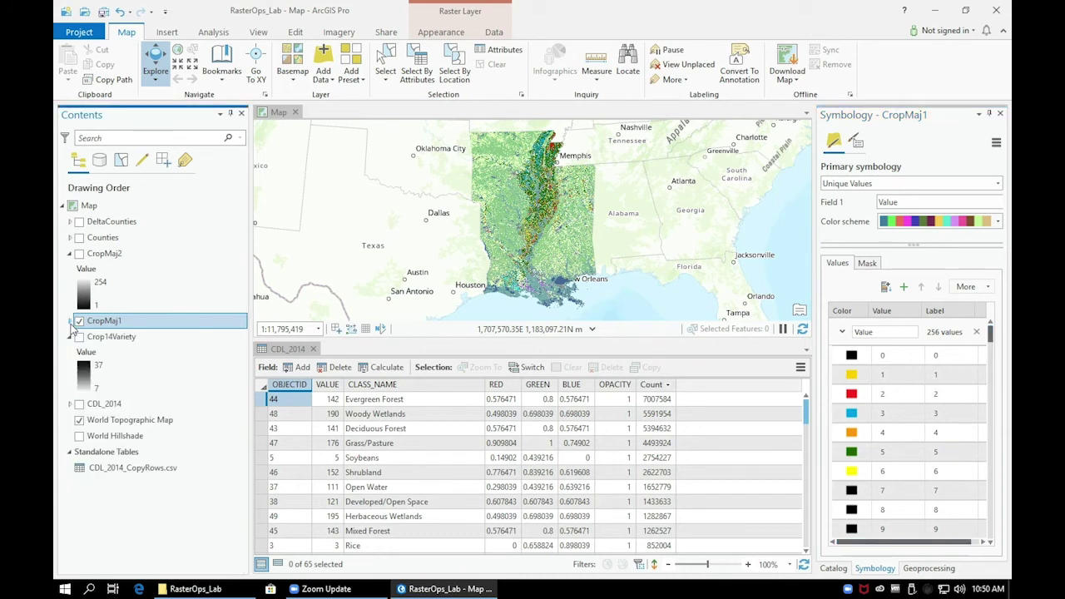
click(79, 322)
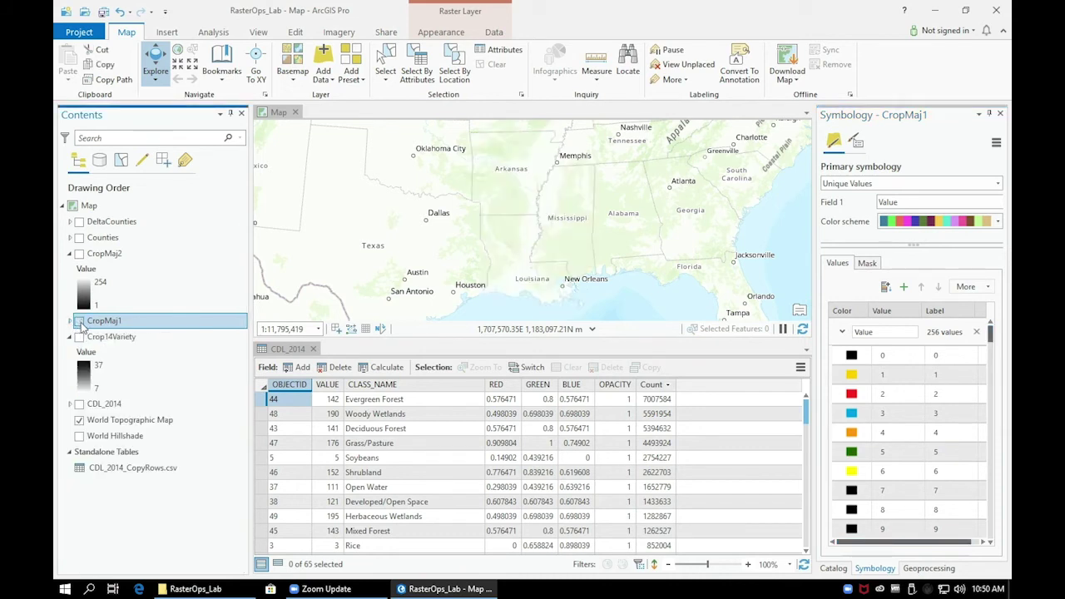
click(79, 252)
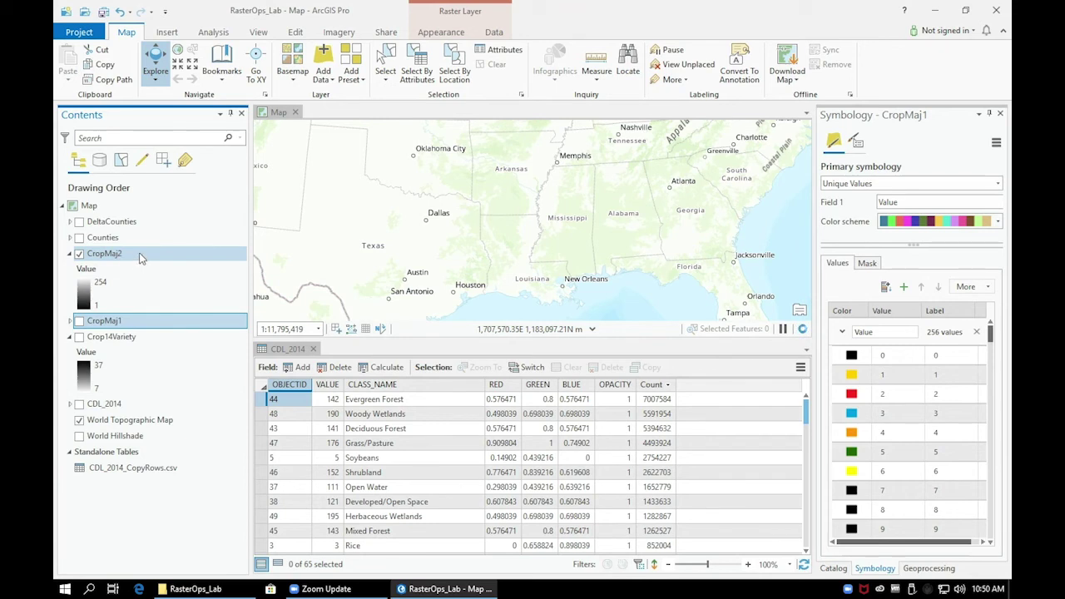
- Symbolize CropMaj2 with Unique Values, listing its 52 values
click(139, 258)
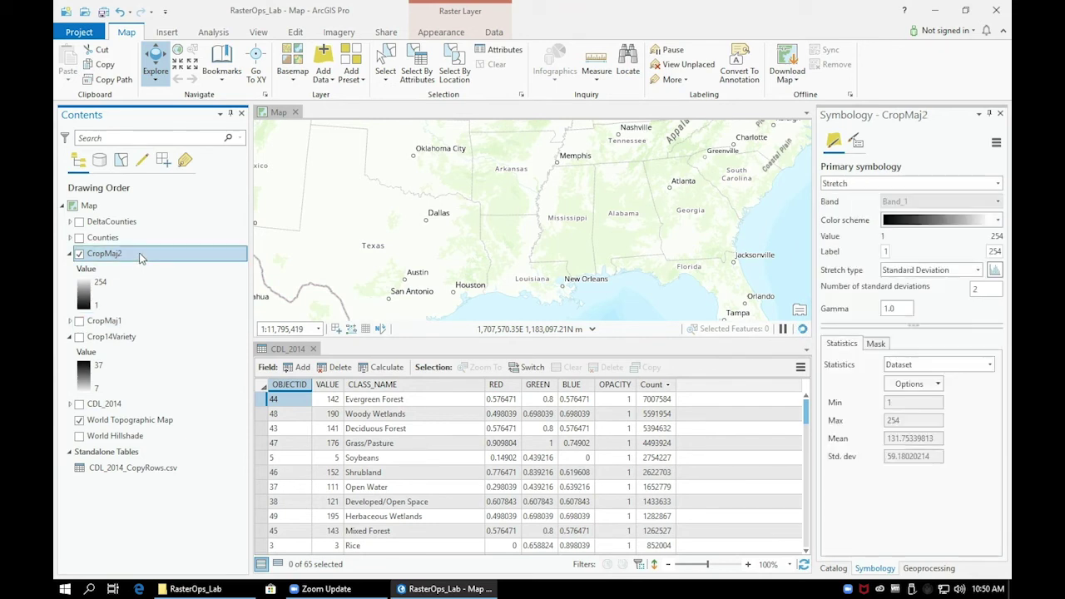
click(999, 185)
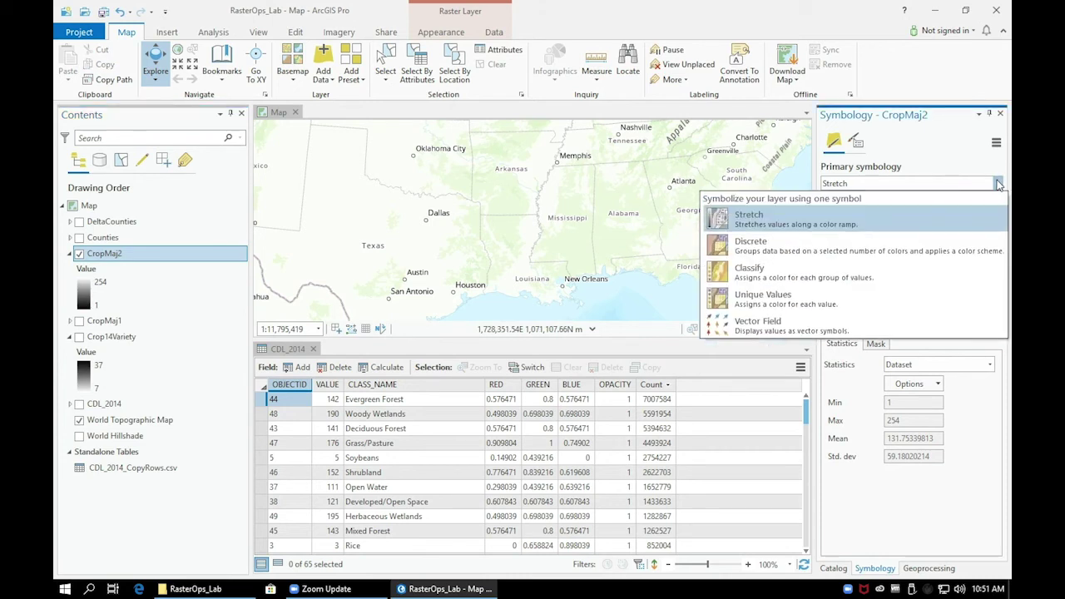
click(897, 305)
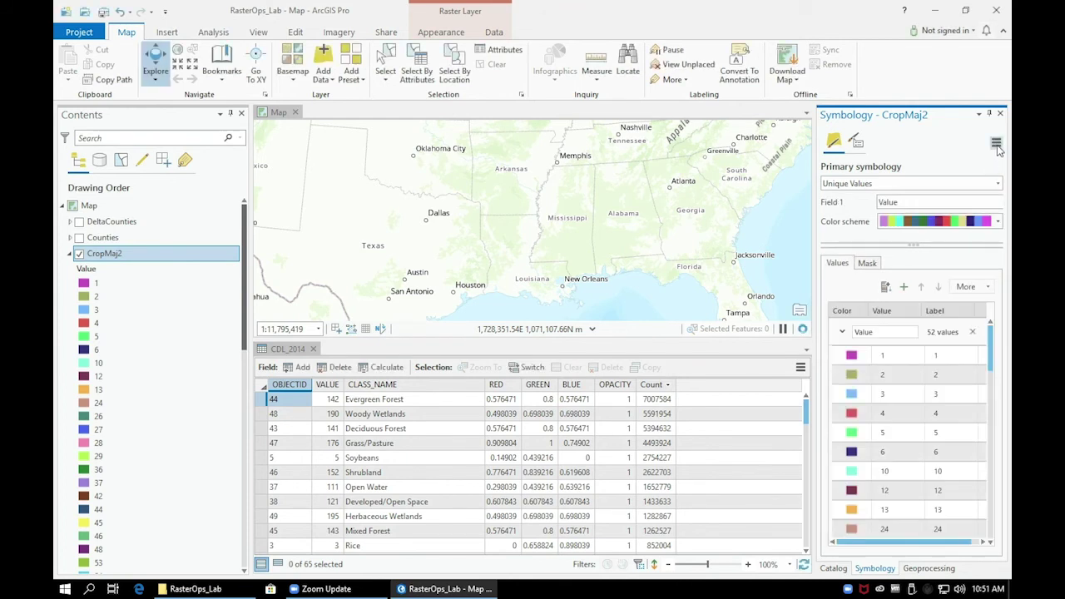
click(996, 144)
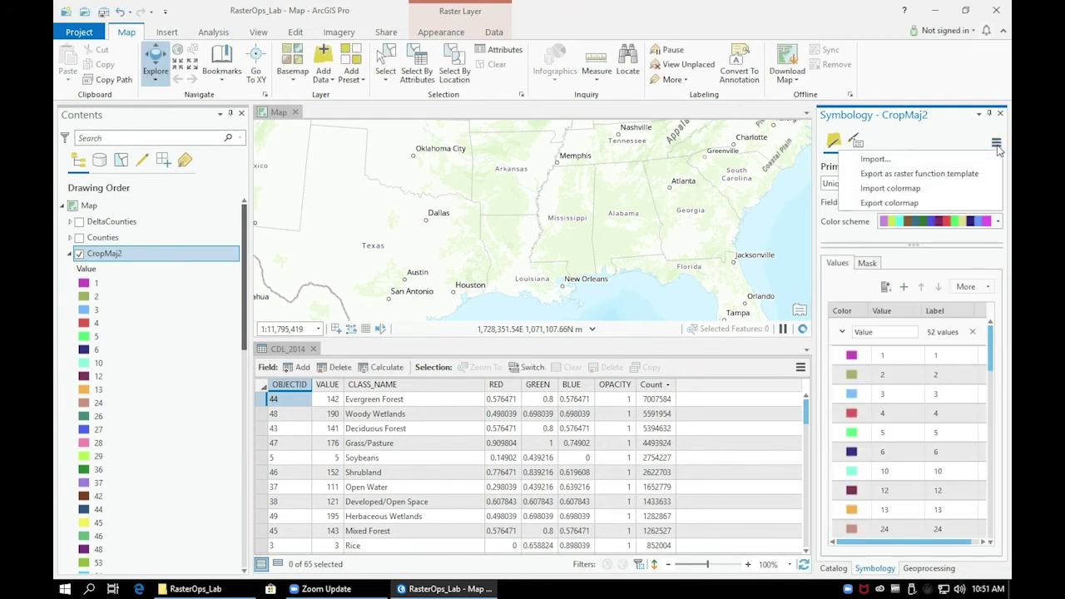
- Import the CDL_2014_ColorRamp.clr colormap into CropMaj2's symbology
click(954, 190)
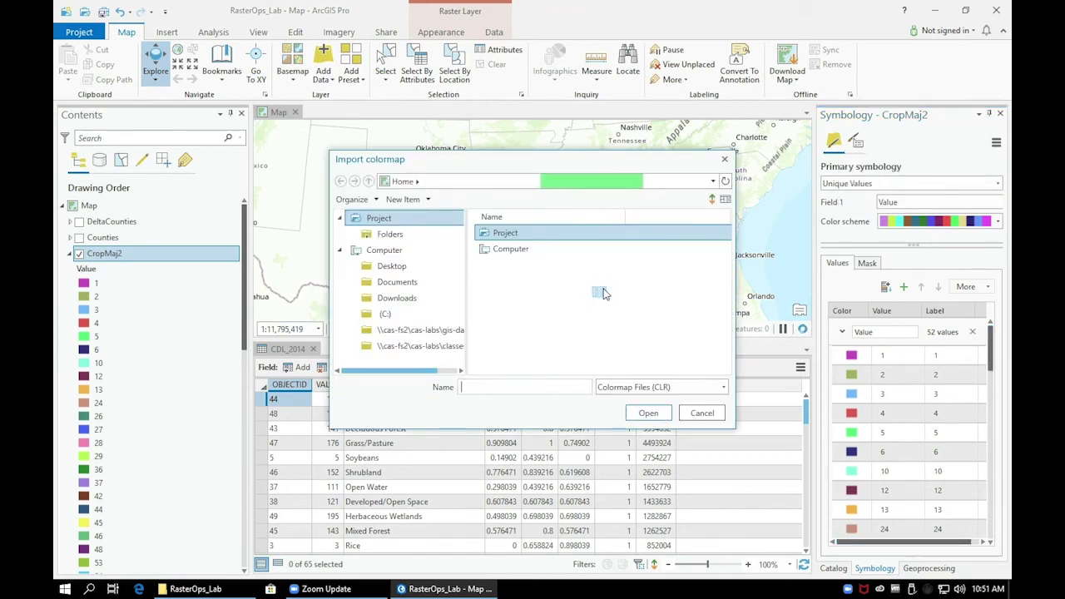
click(562, 250)
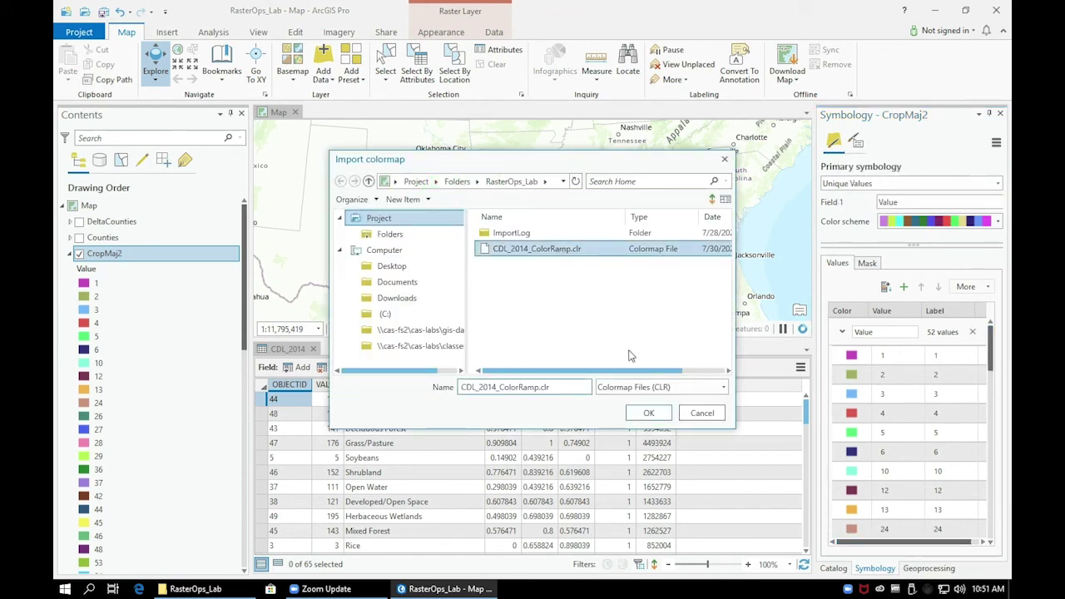
click(642, 413)
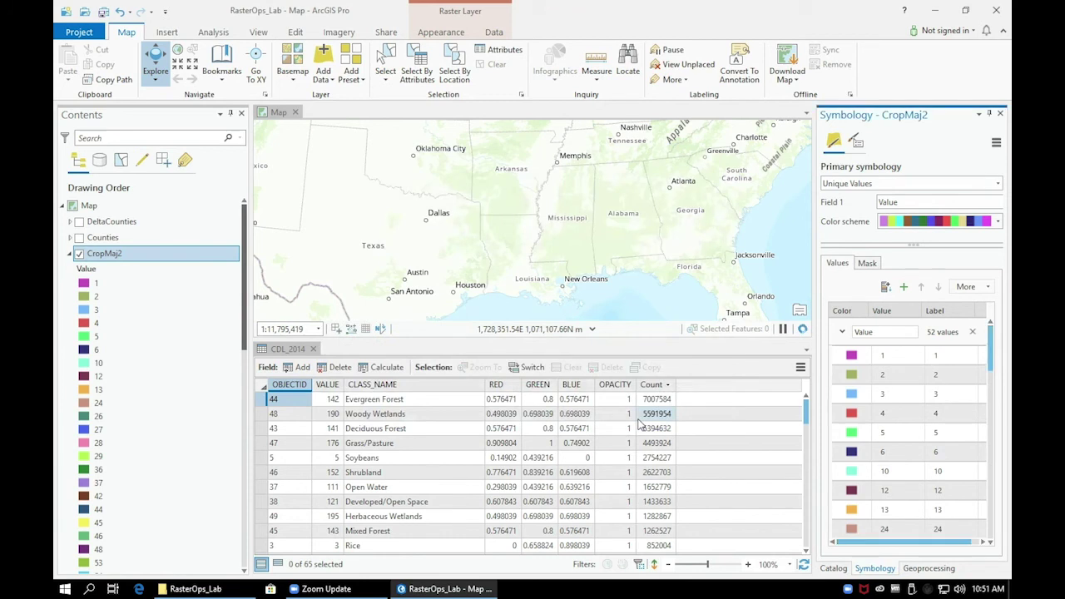